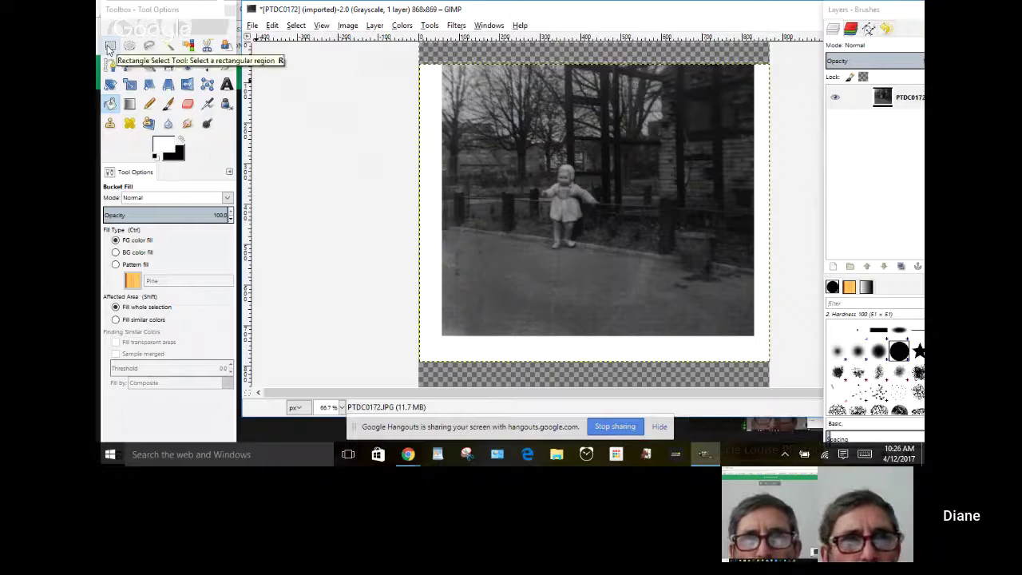
# Step: Select a rectangular strip across the full width of the canvas's upper edge and set its height to 60 px
pyautogui.click(110, 47)
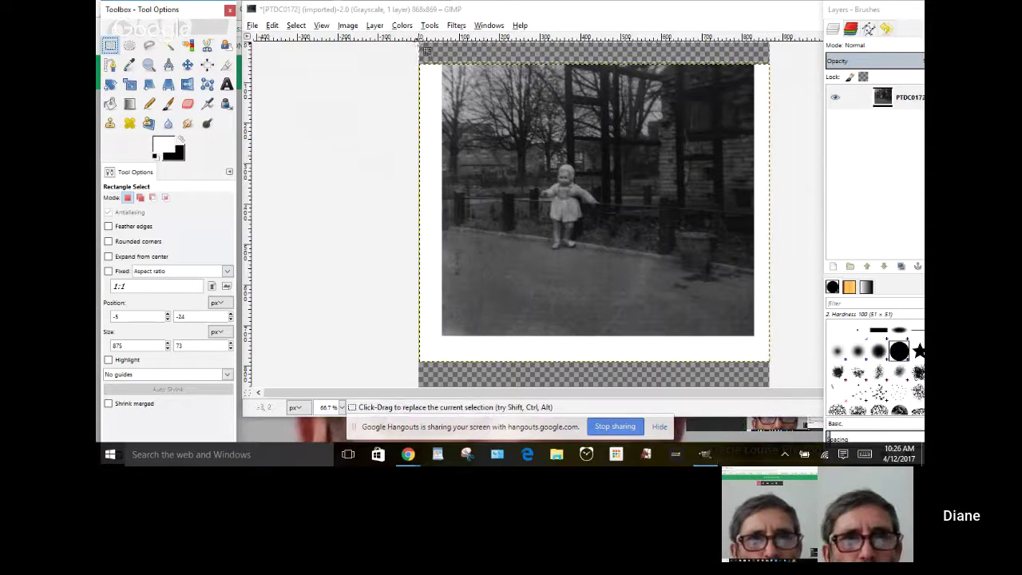
pyautogui.moveTo(426, 50); pyautogui.dragTo(771, 61)
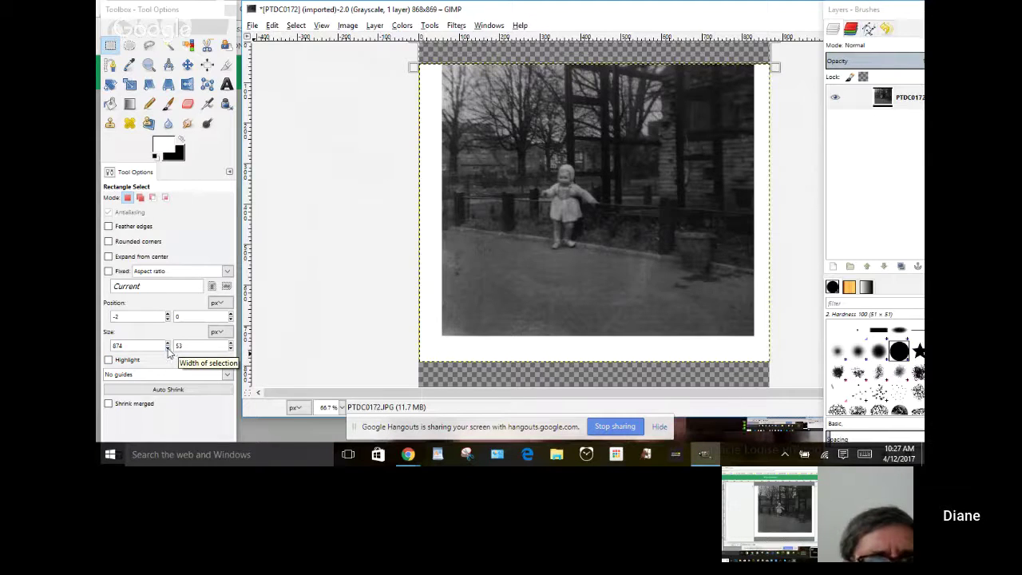
pyautogui.click(231, 344)
pyautogui.click(231, 343)
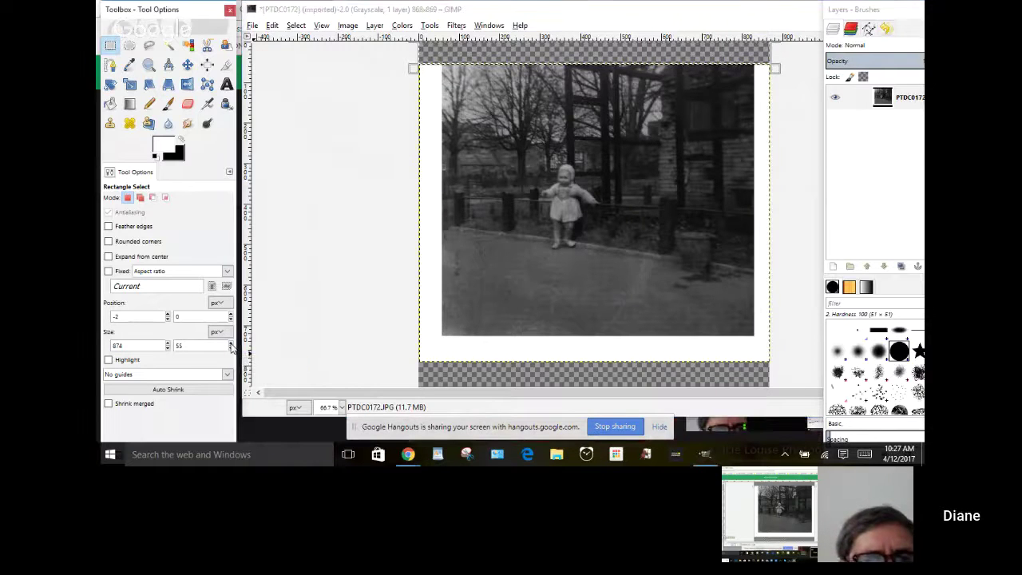
pyautogui.click(230, 343)
pyautogui.click(231, 344)
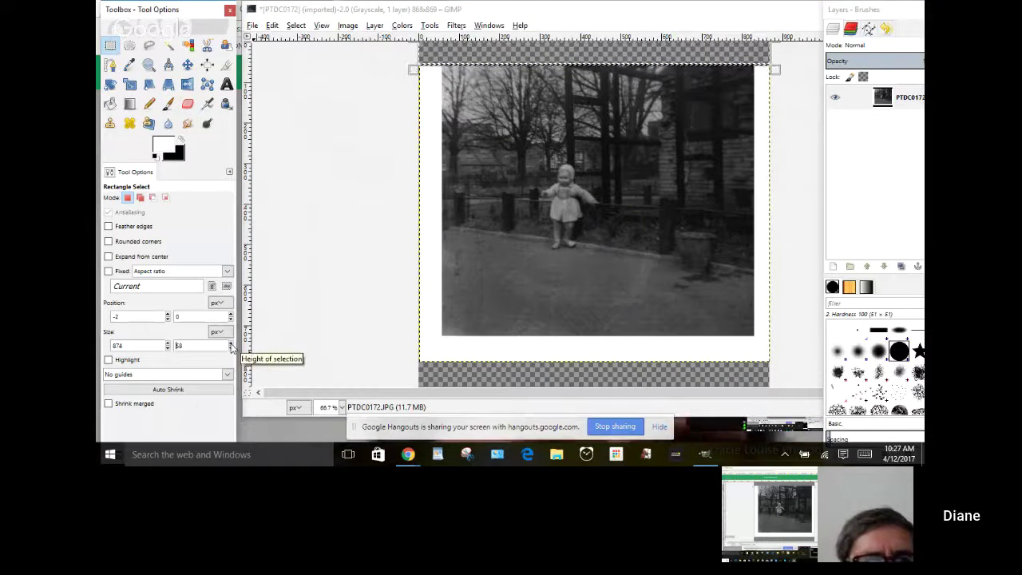
pyautogui.click(231, 343)
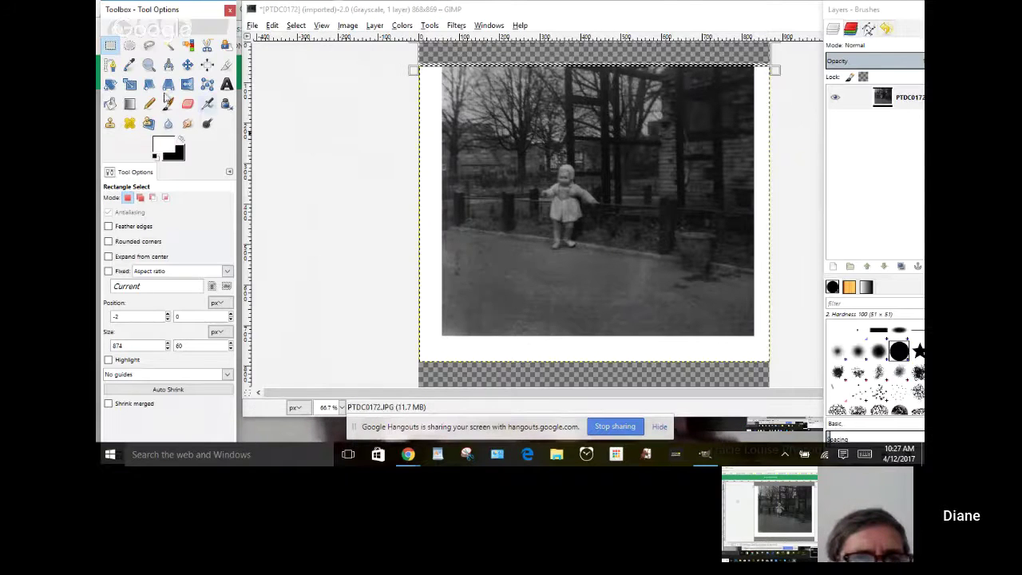
# Step: Try to fill the selected strip above the photo with the white foreground using Bucket Fill, setting the affected area to Fill similar colors
pyautogui.click(110, 104)
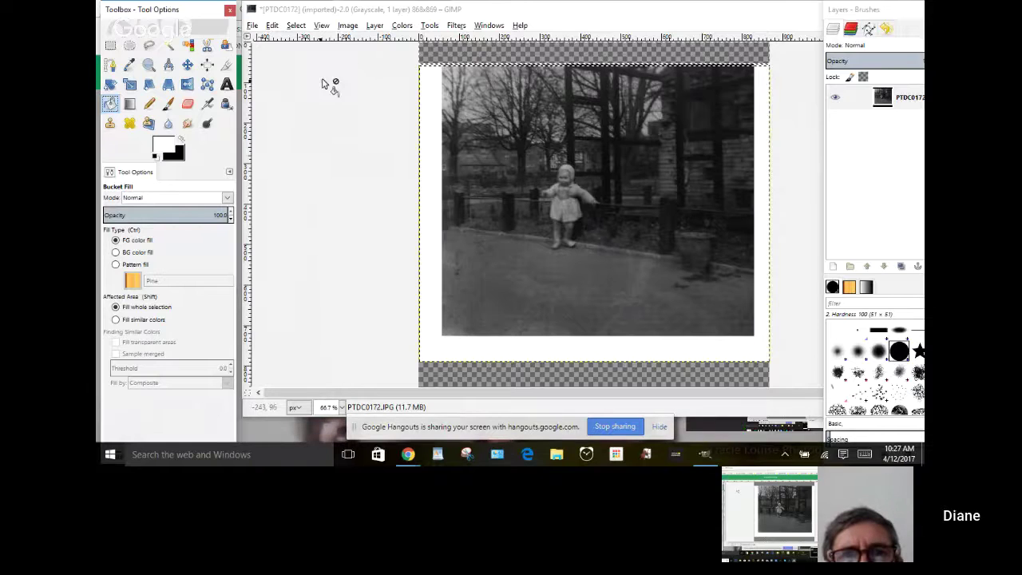
pyautogui.click(368, 73)
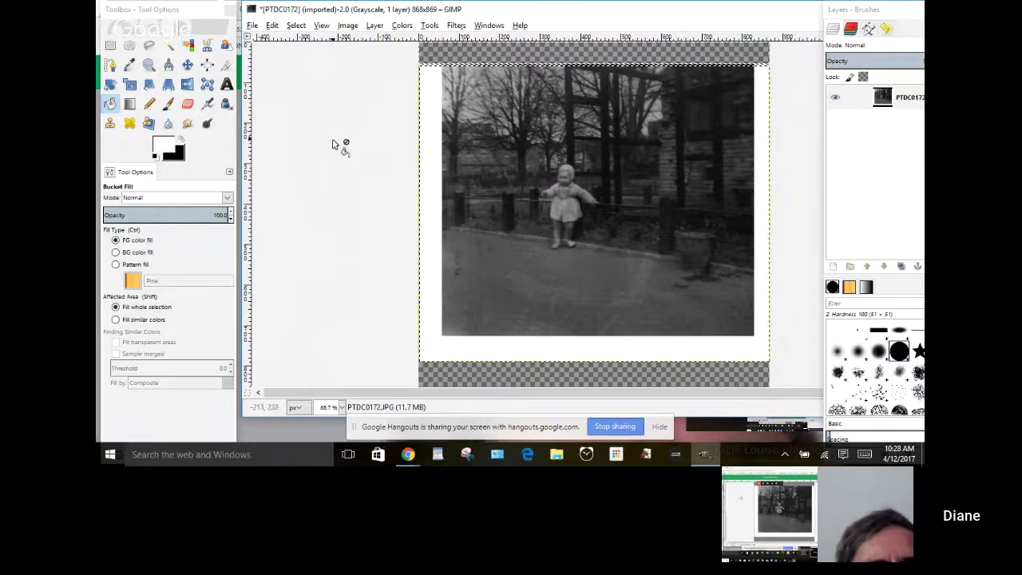
pyautogui.click(659, 427)
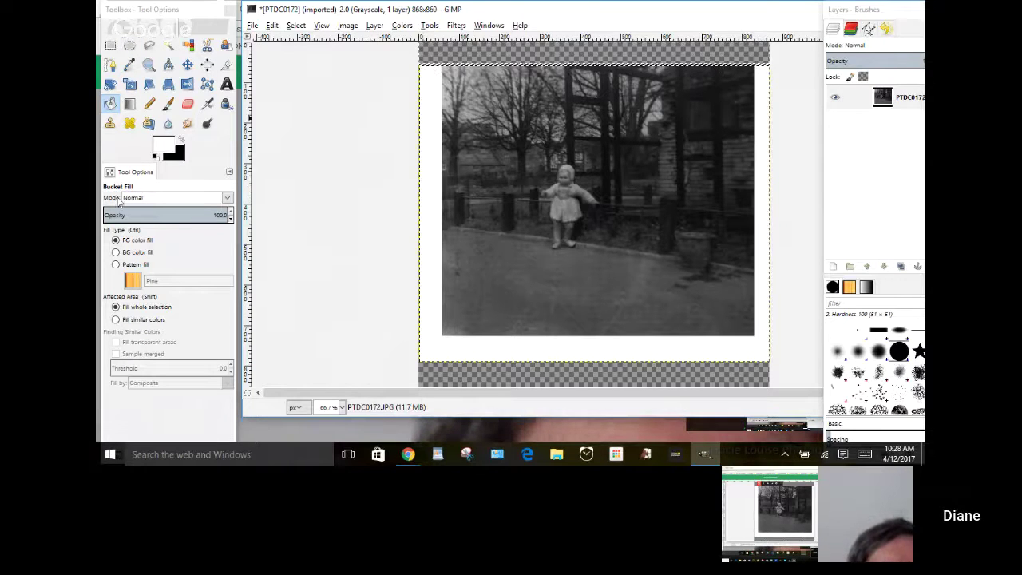
pyautogui.click(115, 309)
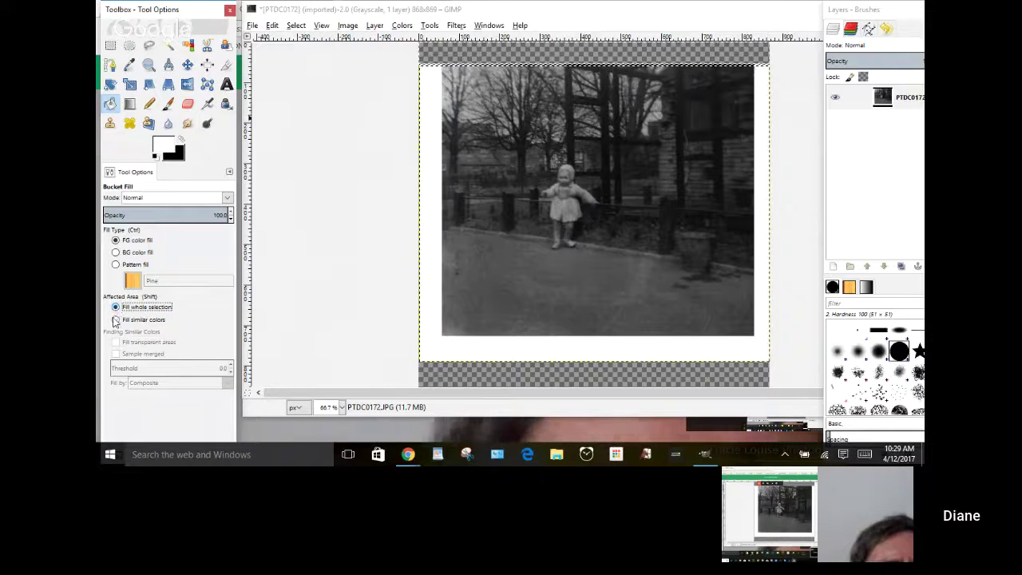
pyautogui.click(116, 319)
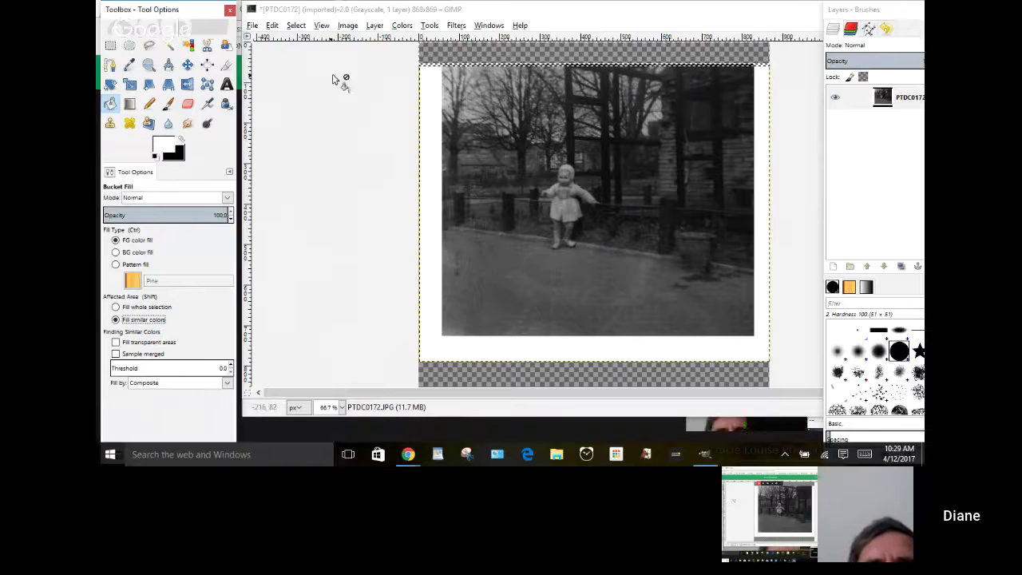
pyautogui.click(462, 51)
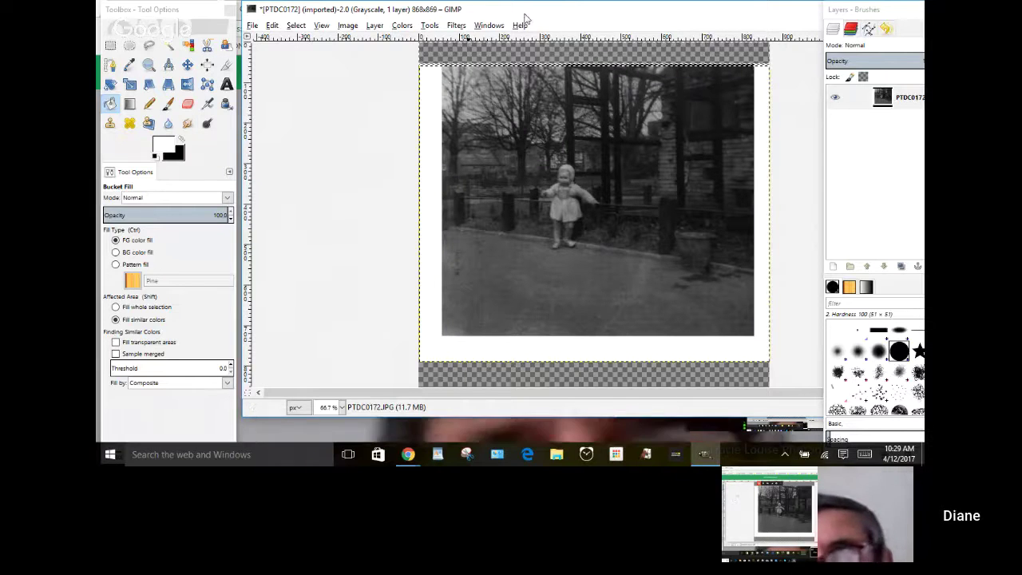
# Step: Reposition the image window, switch to the Google Hangouts call and display the other participant's shared screen
pyautogui.moveTo(574, 1); pyautogui.dragTo(484, 35)
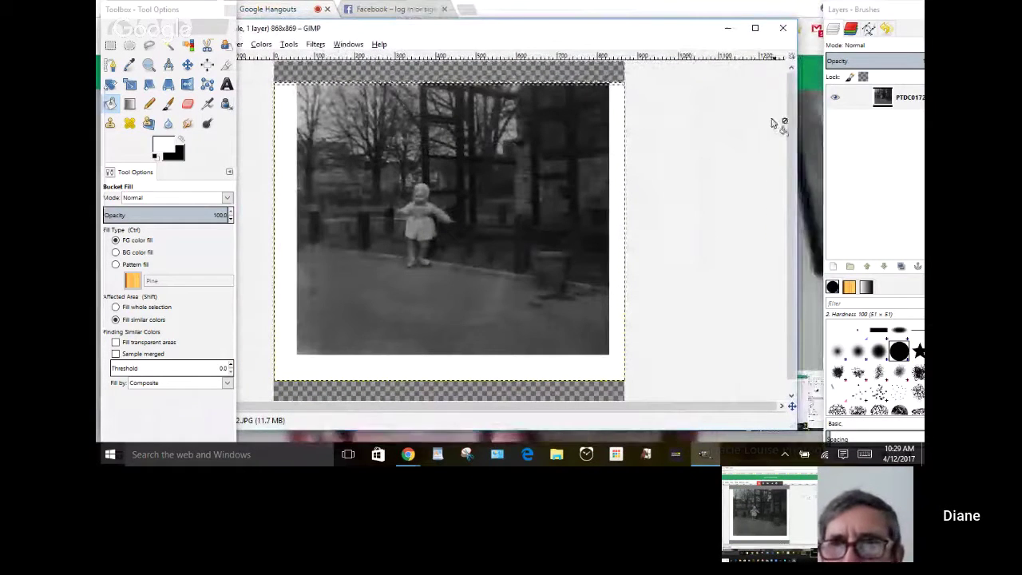
pyautogui.moveTo(671, 37); pyautogui.dragTo(700, 32)
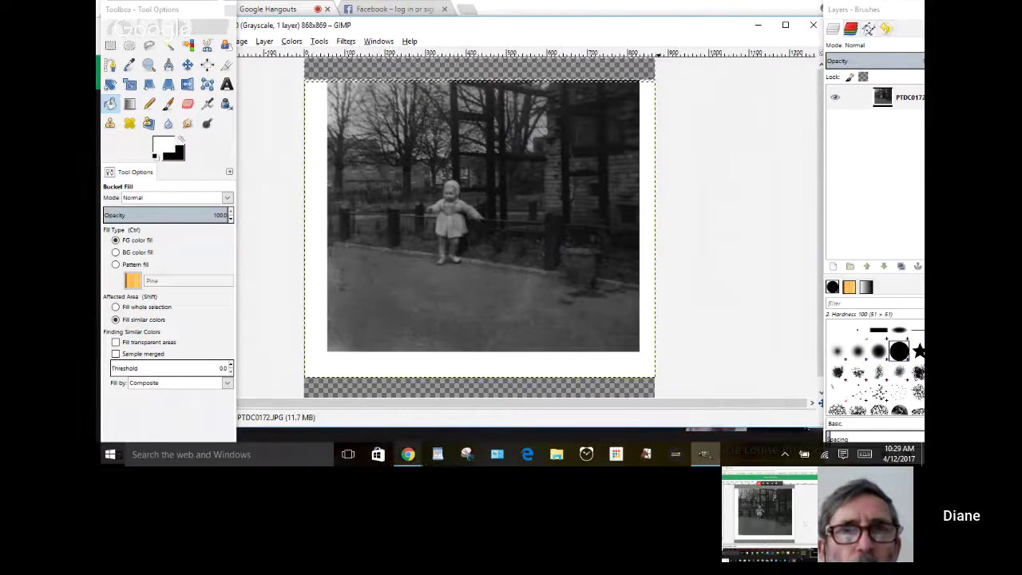
pyautogui.moveTo(408, 454)
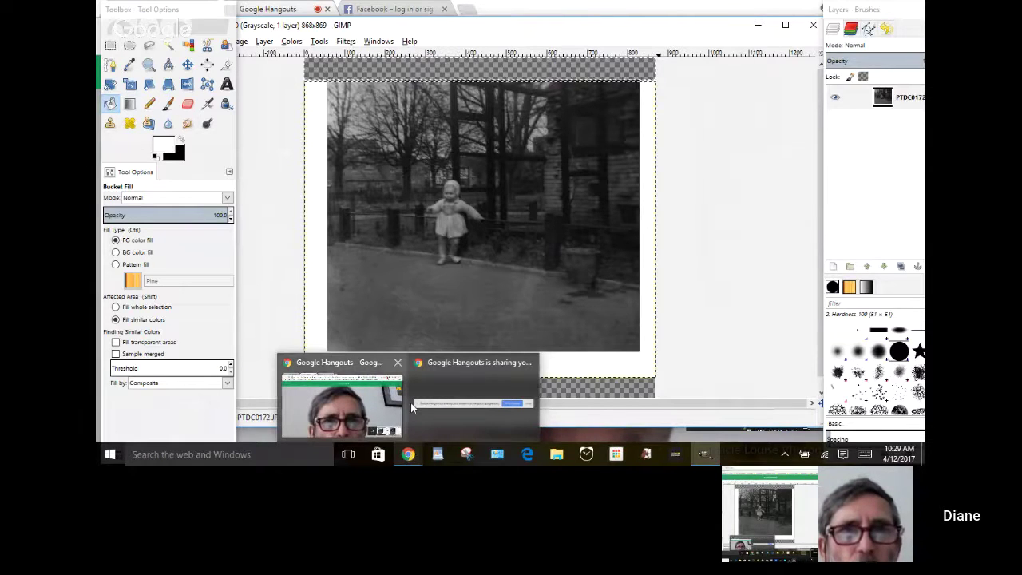
pyautogui.moveTo(373, 400)
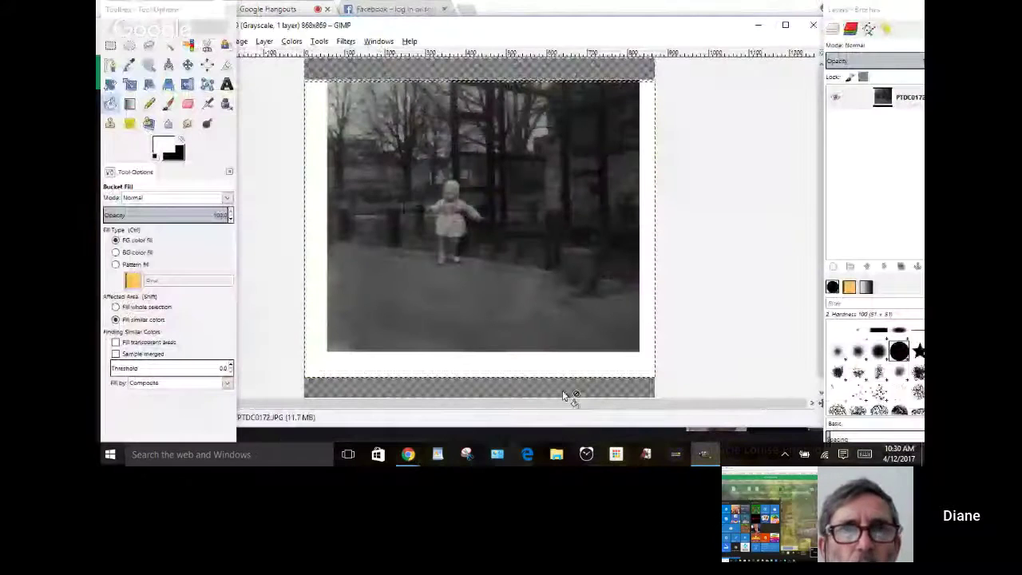
pyautogui.click(341, 407)
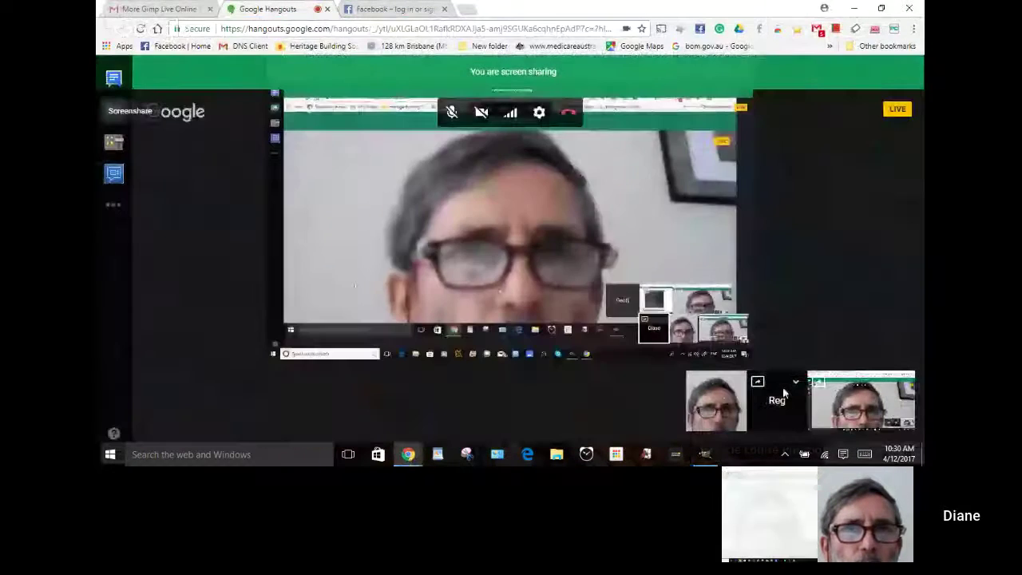
pyautogui.click(782, 396)
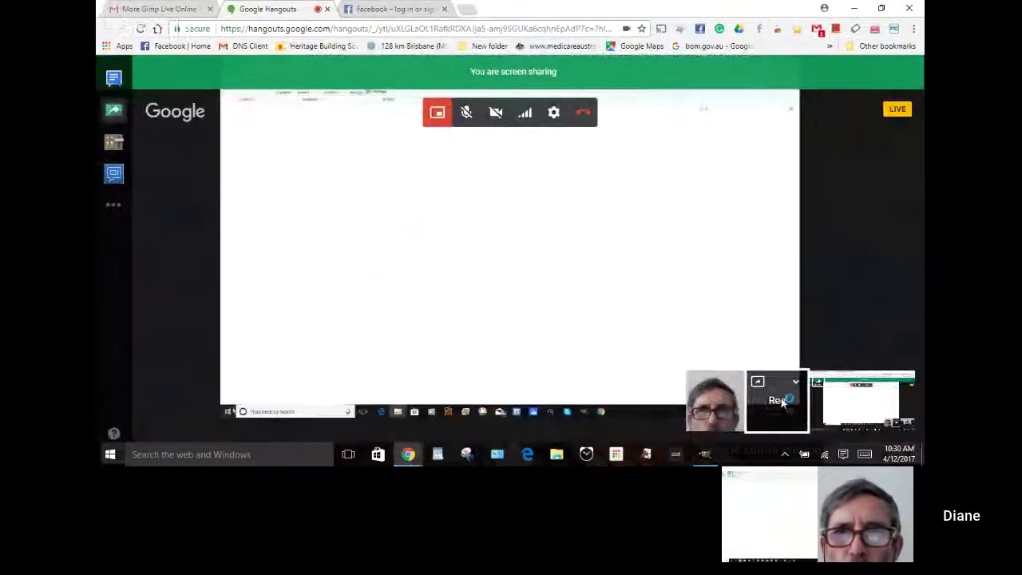
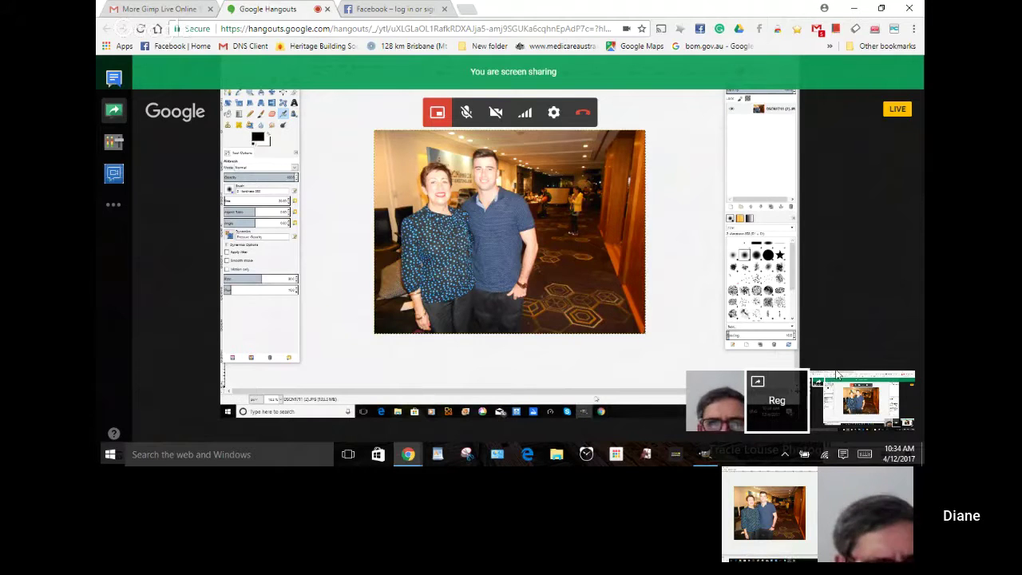
# Step: Activate the Rectangle Select tool for the photo of the couple in the shared GIMP session
pyautogui.moveTo(817, 385)
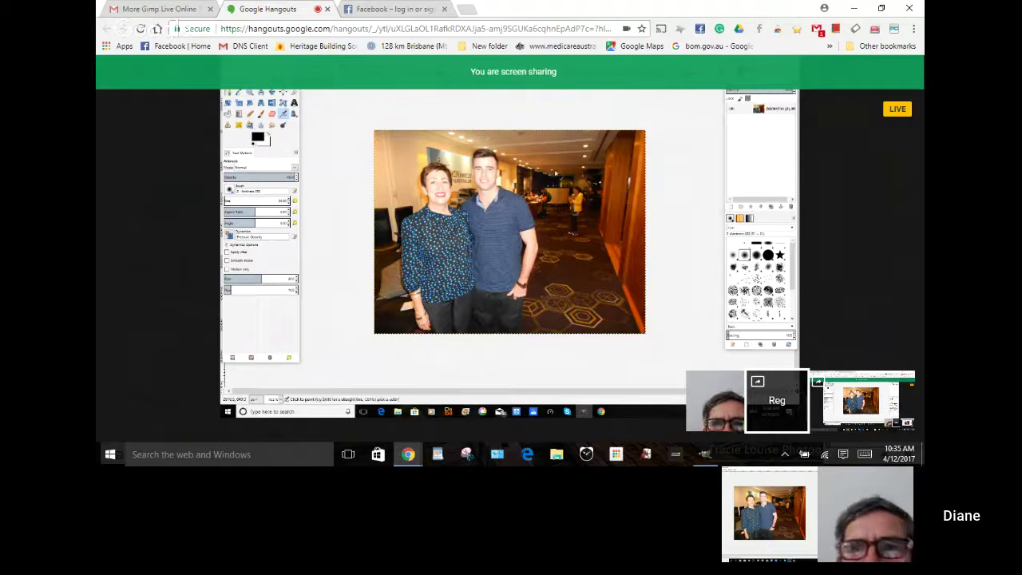
pyautogui.moveTo(358, 122)
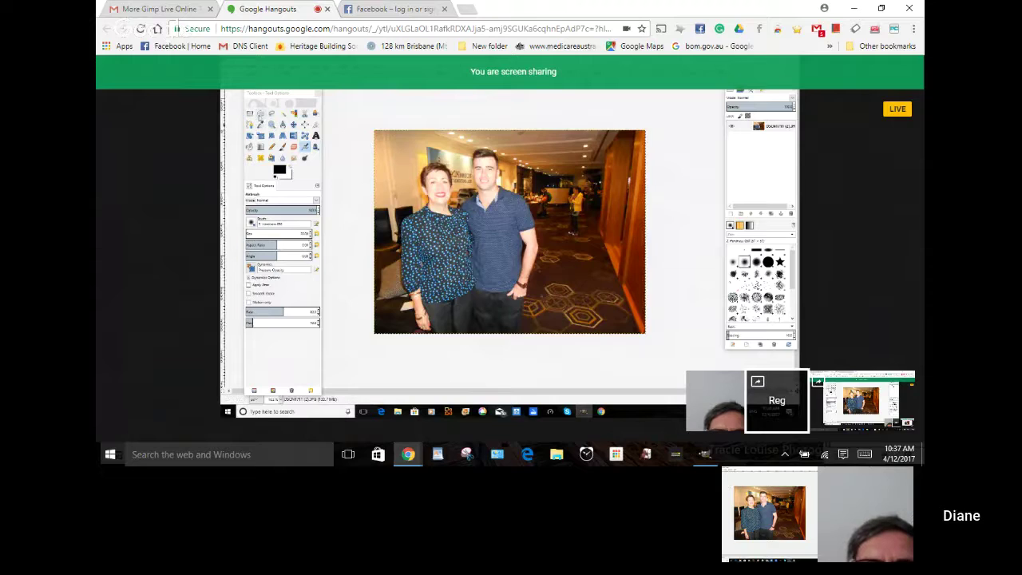
pyautogui.click(249, 116)
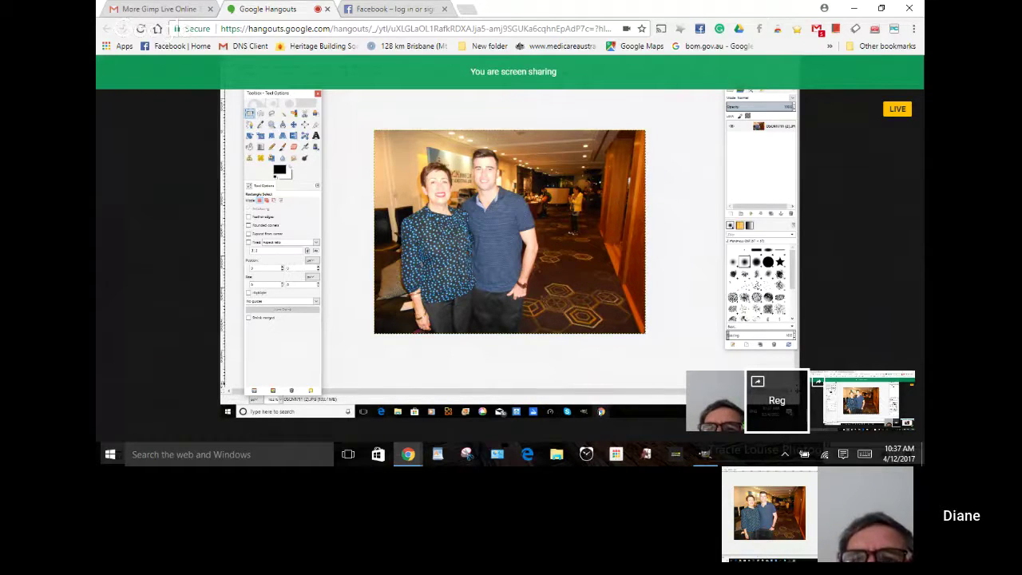
pyautogui.moveTo(600, 412)
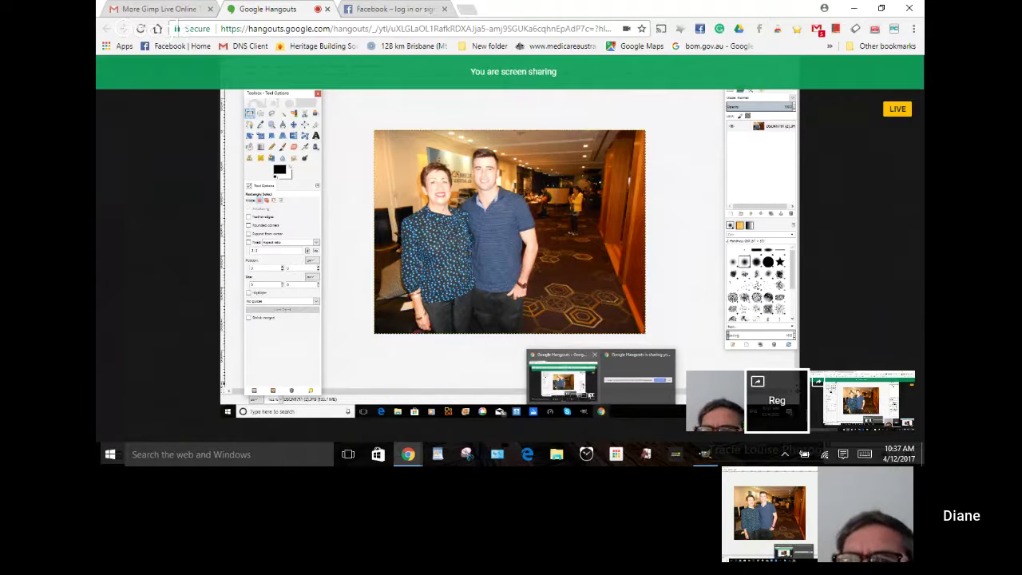
pyautogui.click(563, 380)
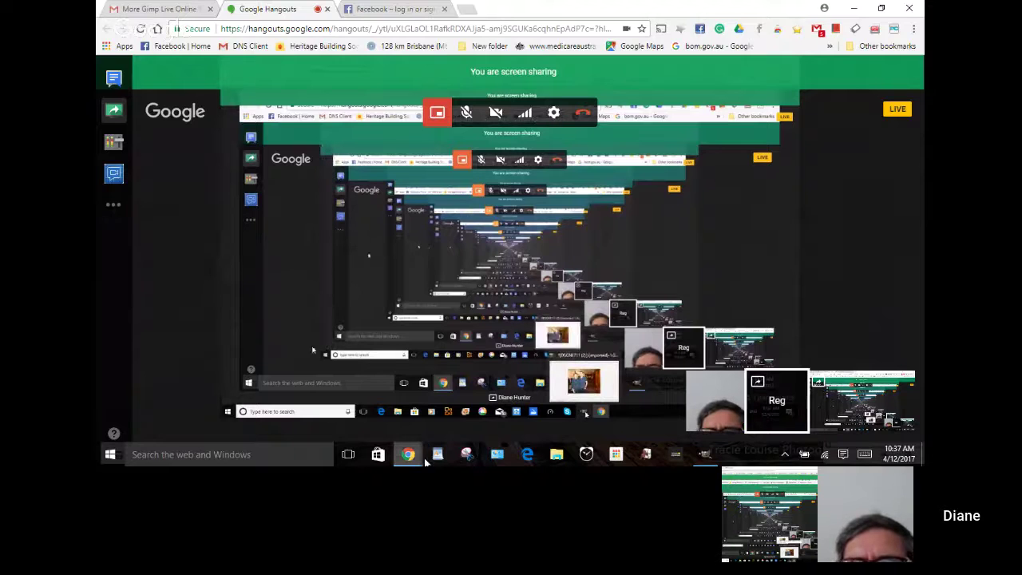
pyautogui.moveTo(409, 458)
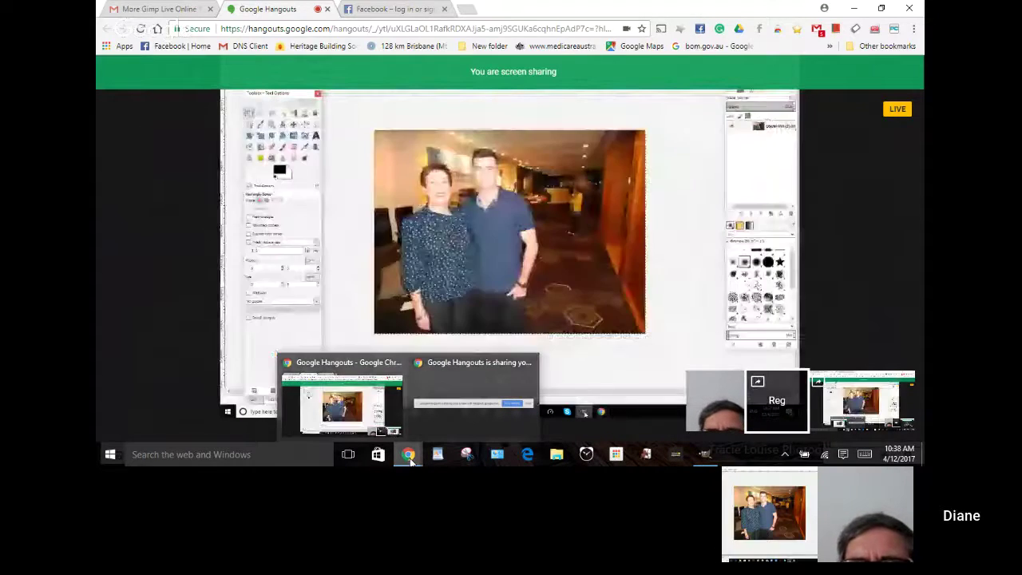
pyautogui.moveTo(177, 201)
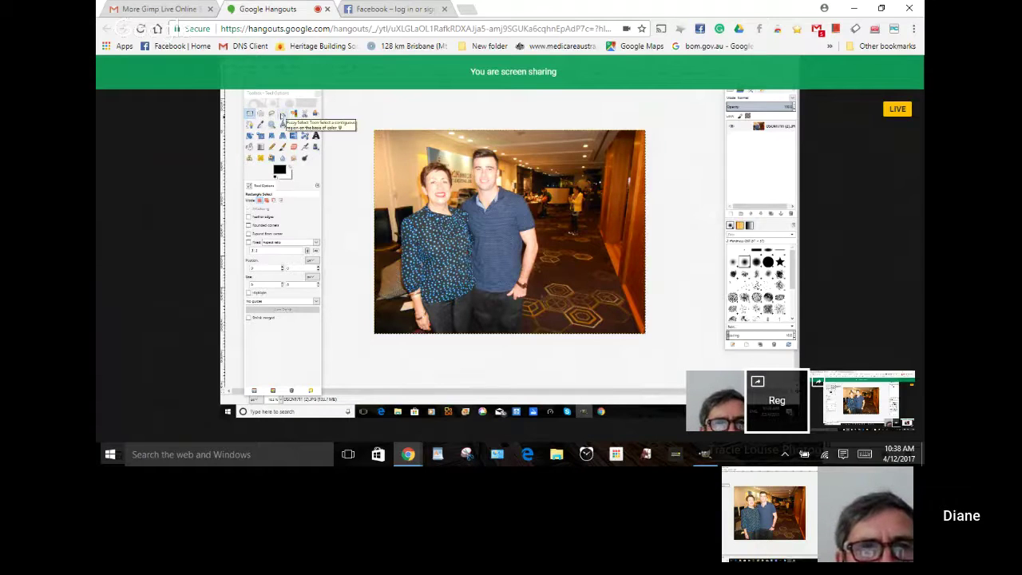
pyautogui.moveTo(152, 296)
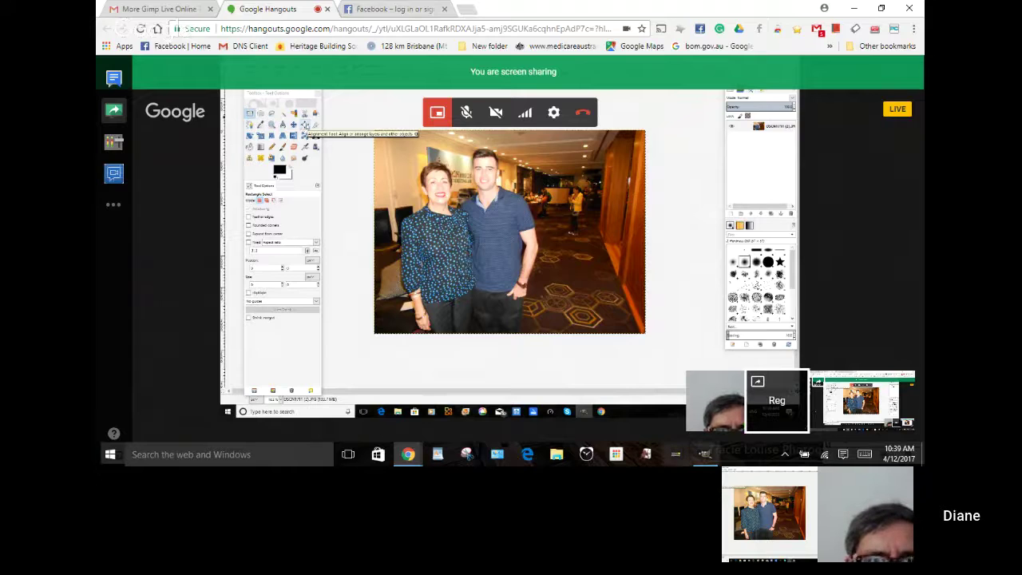
# Step: Switch to the local GIMP photo, move its window so the menus are accessible, and return to the Google Hangouts call
pyautogui.moveTo(704, 457)
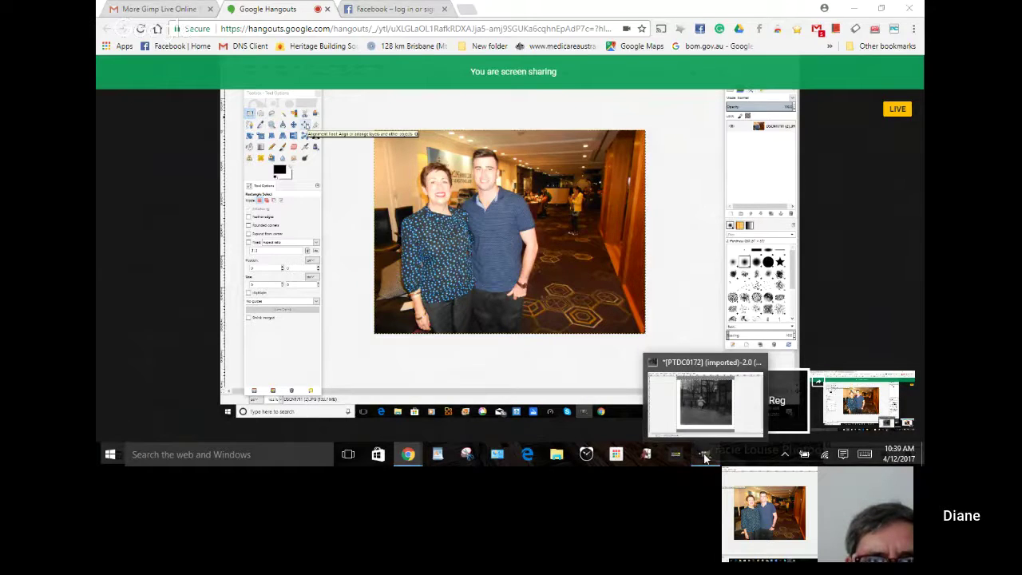
pyautogui.click(705, 399)
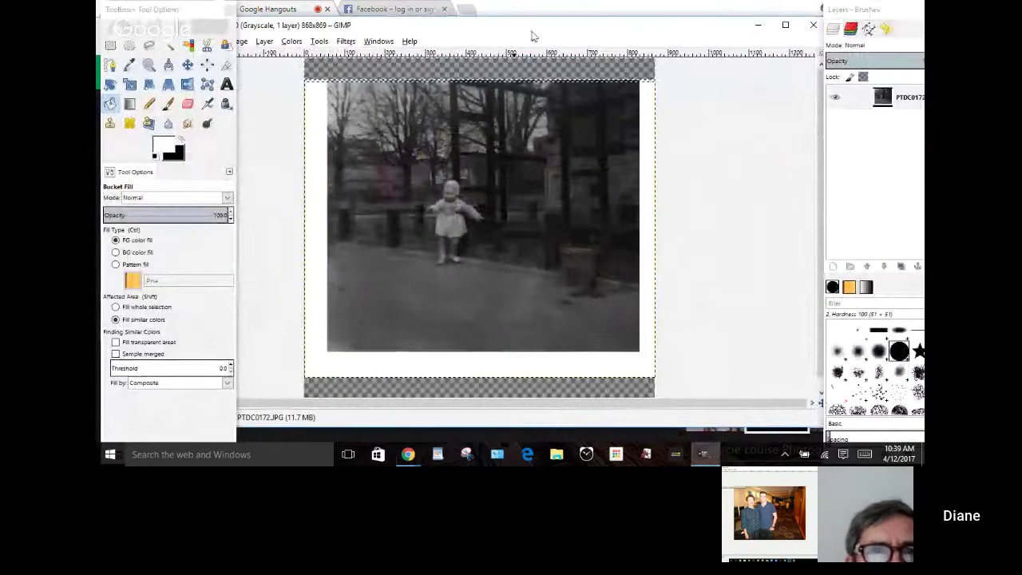
pyautogui.moveTo(533, 35); pyautogui.dragTo(630, 50)
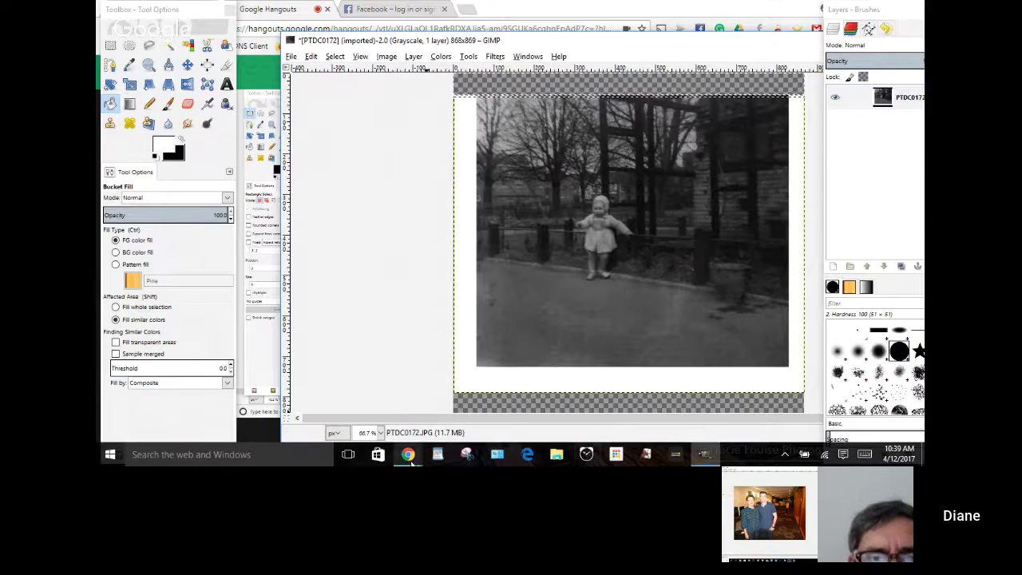
pyautogui.moveTo(411, 460)
pyautogui.moveTo(345, 402)
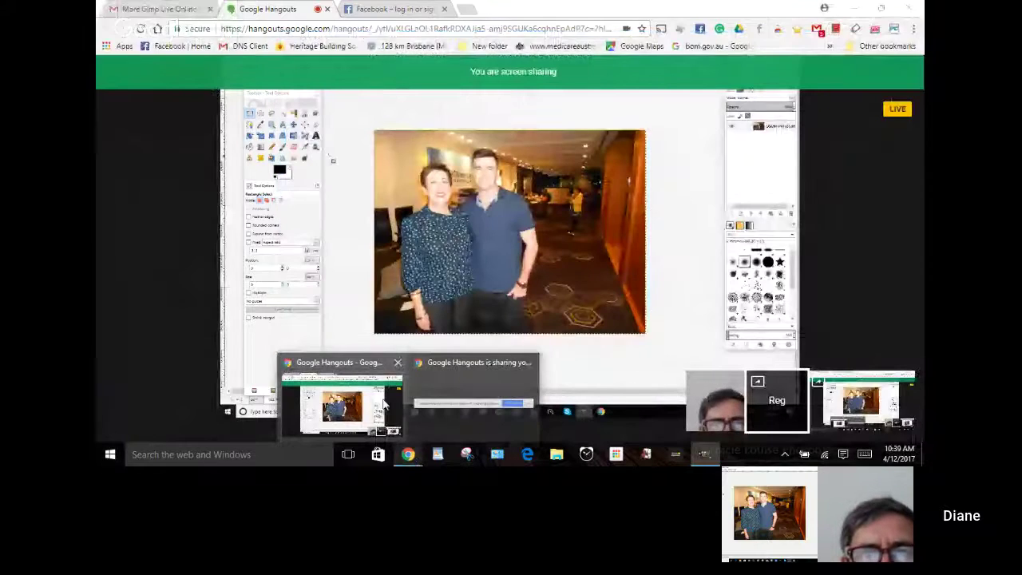
pyautogui.click(386, 411)
pyautogui.moveTo(669, 354)
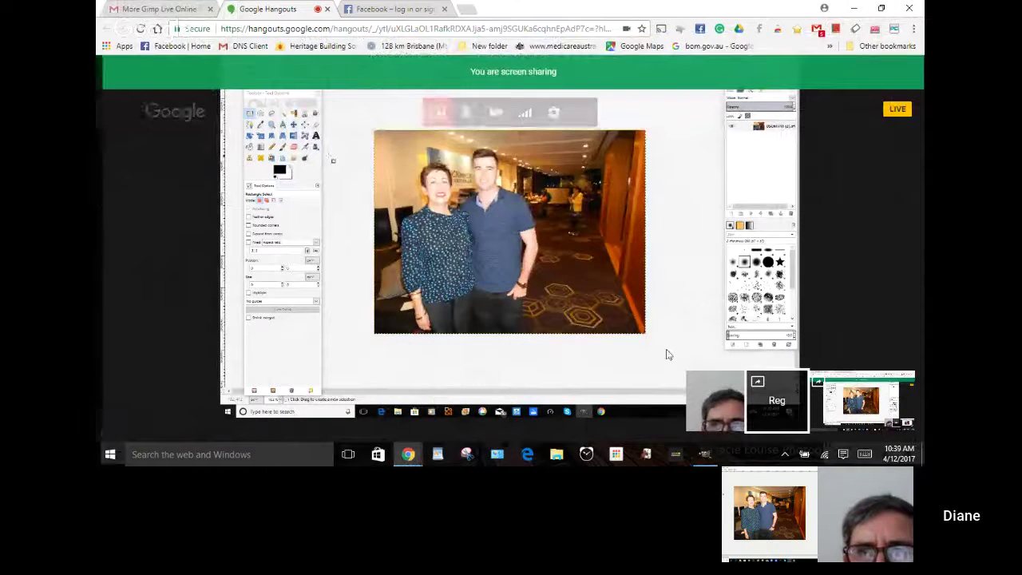
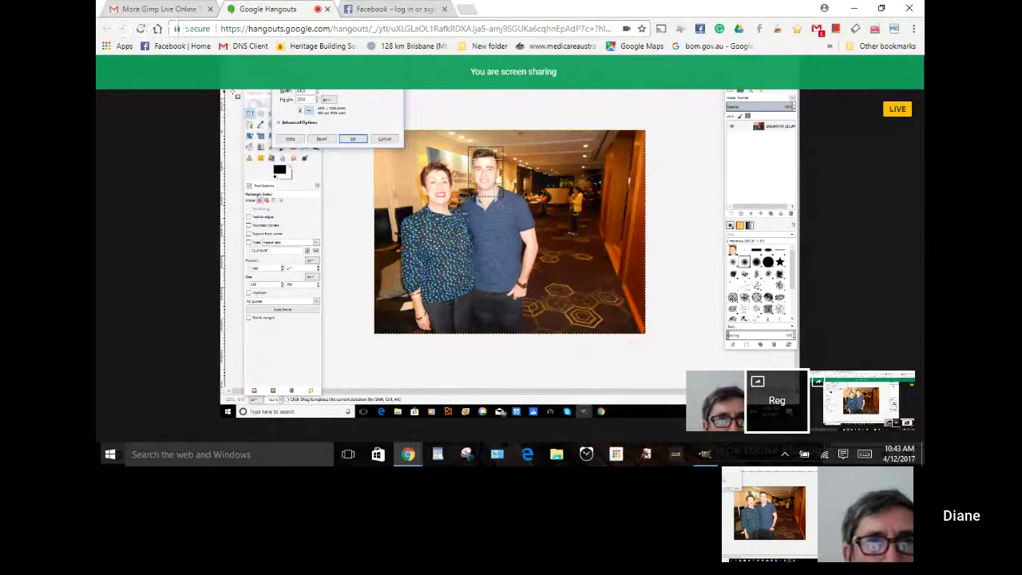
# Step: Create a new blank image and paste the copied selection of the man's head into it
pyautogui.click(353, 138)
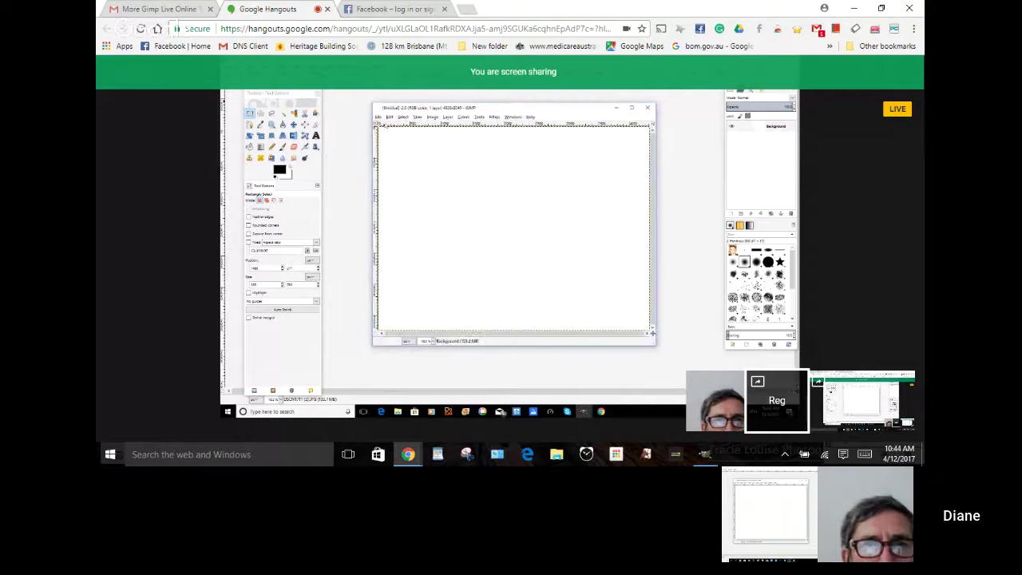
pyautogui.click(389, 117)
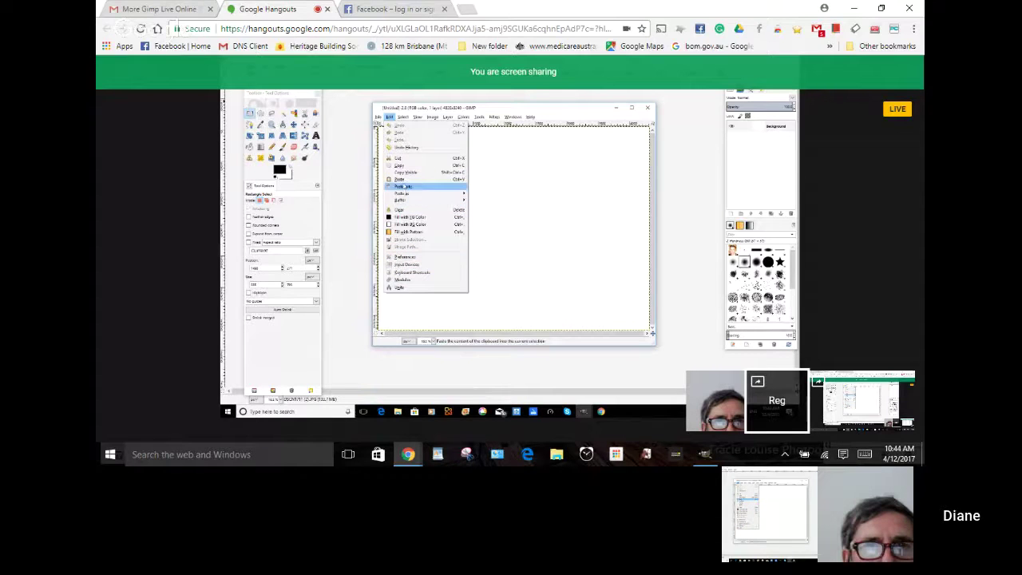
pyautogui.click(404, 179)
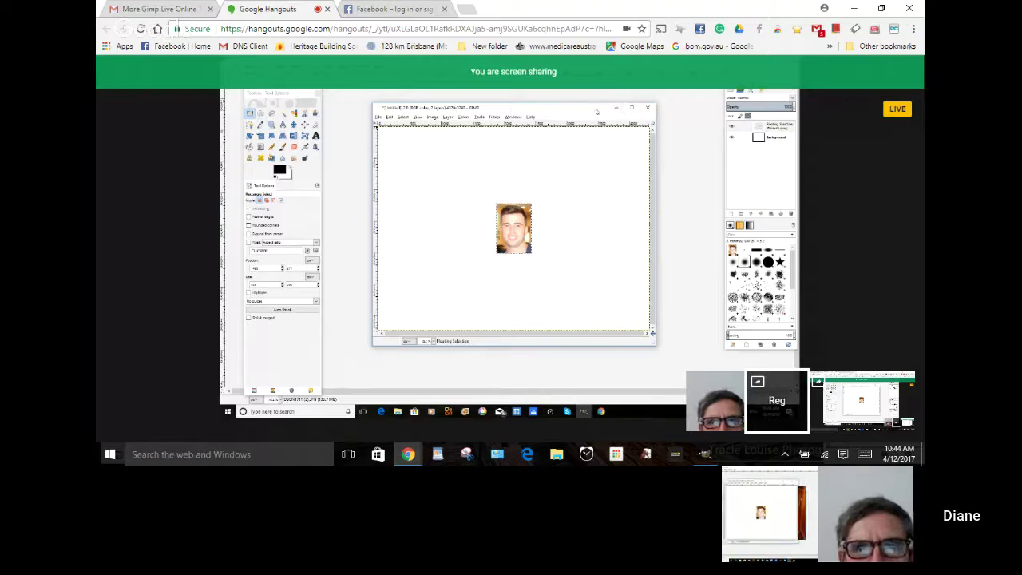
# Step: Select the woman's head in the photo of the couple with a rectangular selection and copy it
pyautogui.moveTo(598, 112); pyautogui.dragTo(766, 124)
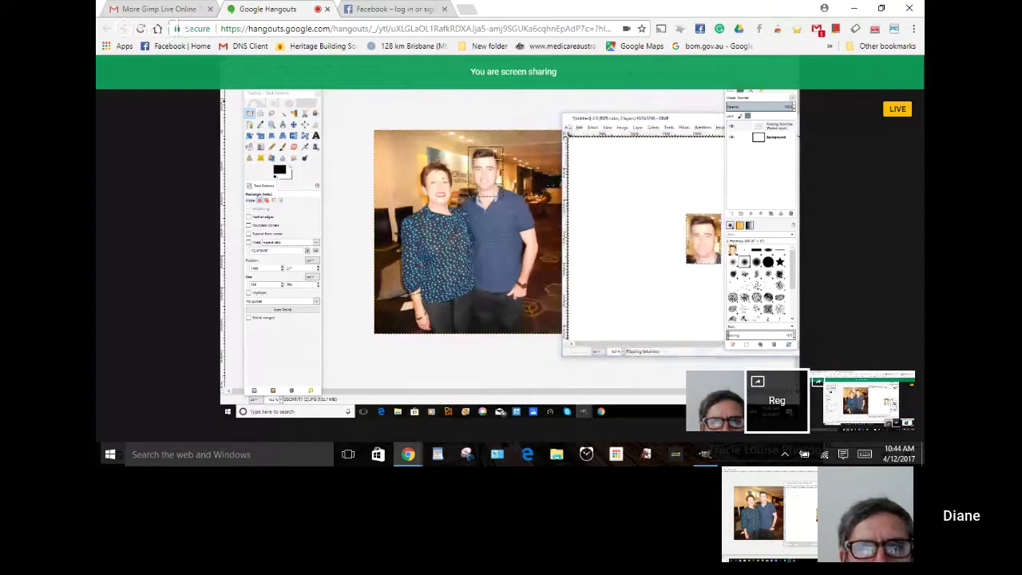
pyautogui.click(566, 118)
pyautogui.click(571, 120)
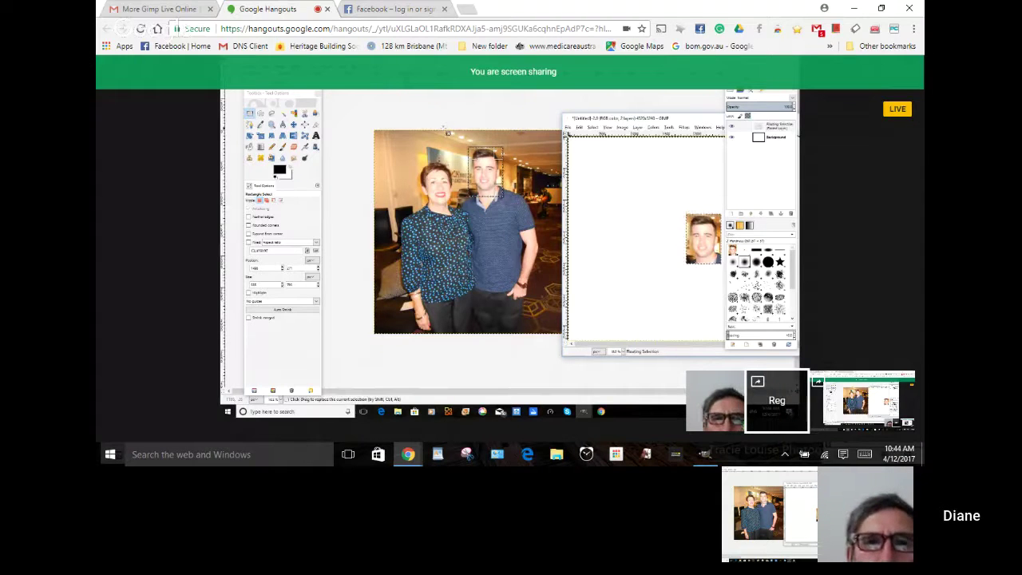
pyautogui.click(484, 169)
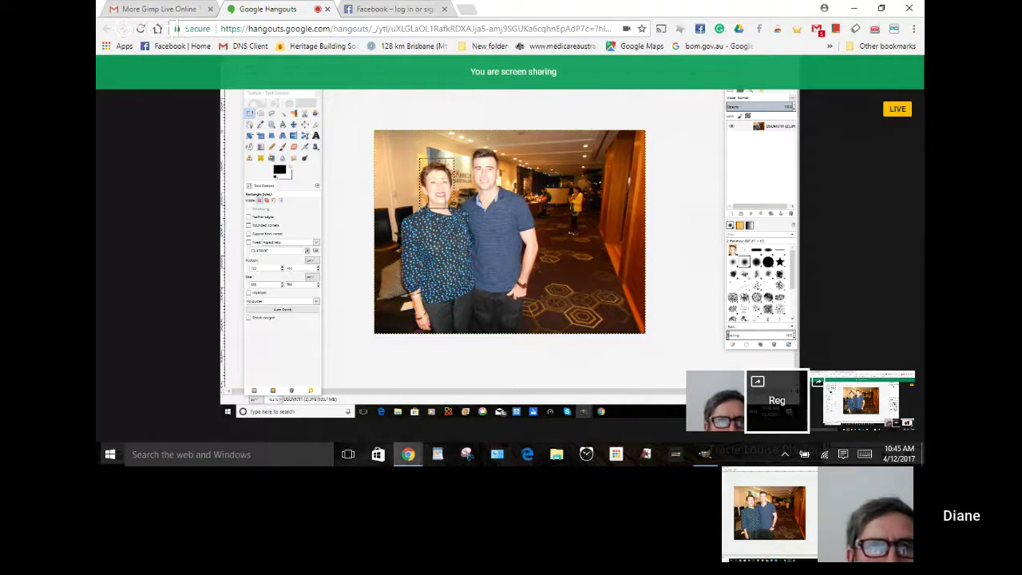
pyautogui.click(242, 86)
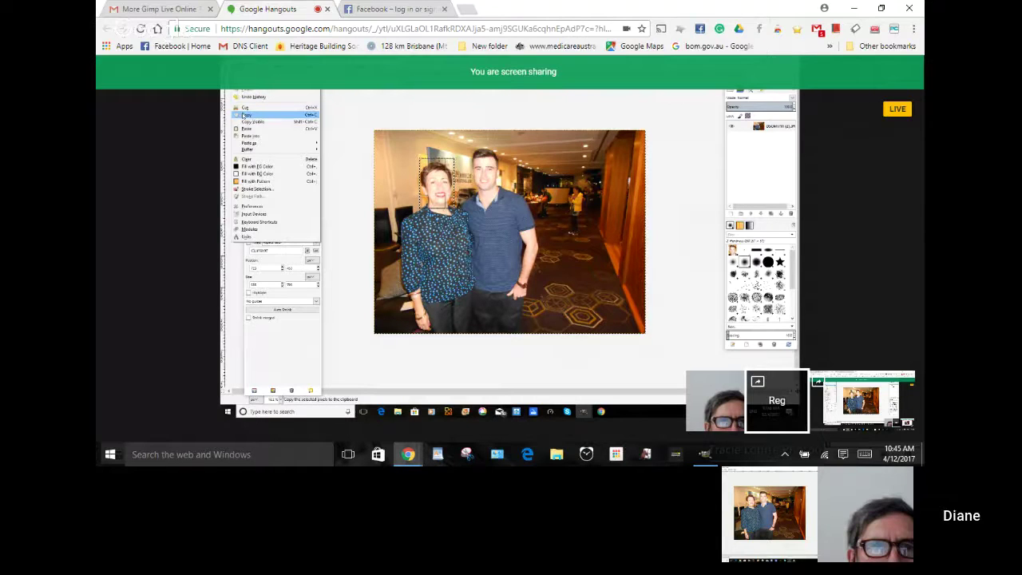
pyautogui.click(243, 116)
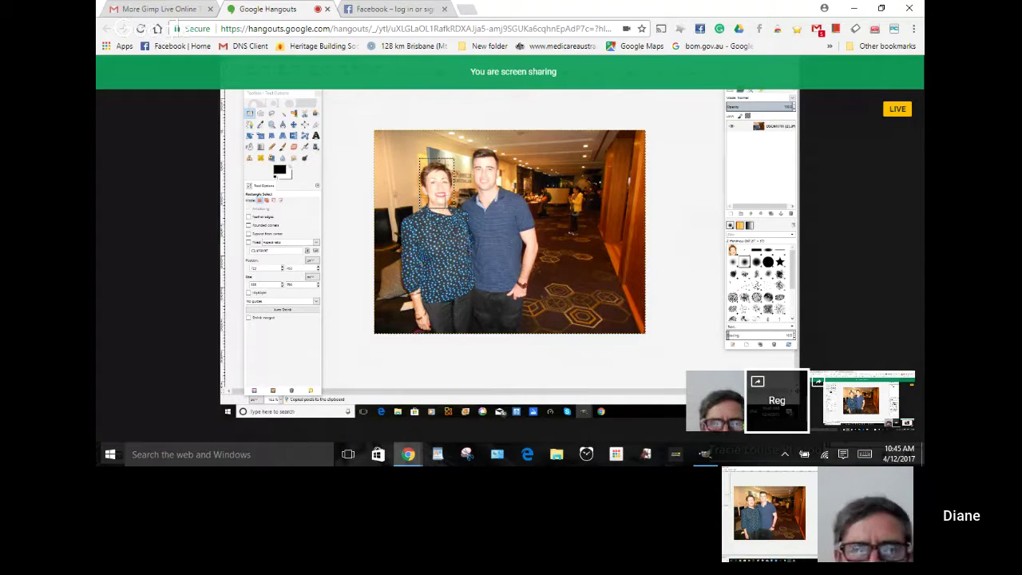
# Step: Switch to the new image and paste the copied woman's head beside the man's head
pyautogui.hotkey('alt', 'i')
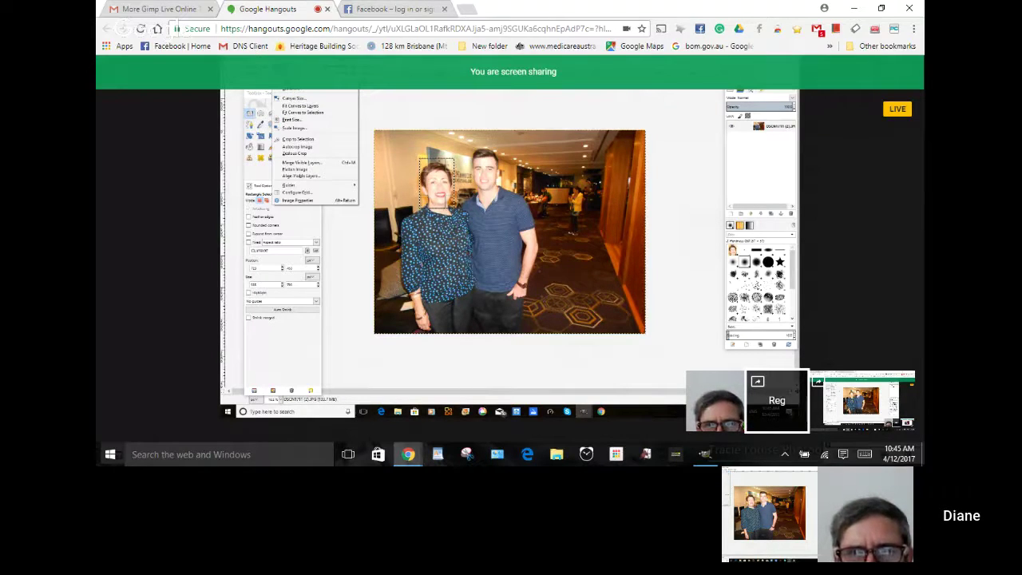
pyautogui.moveTo(584, 411)
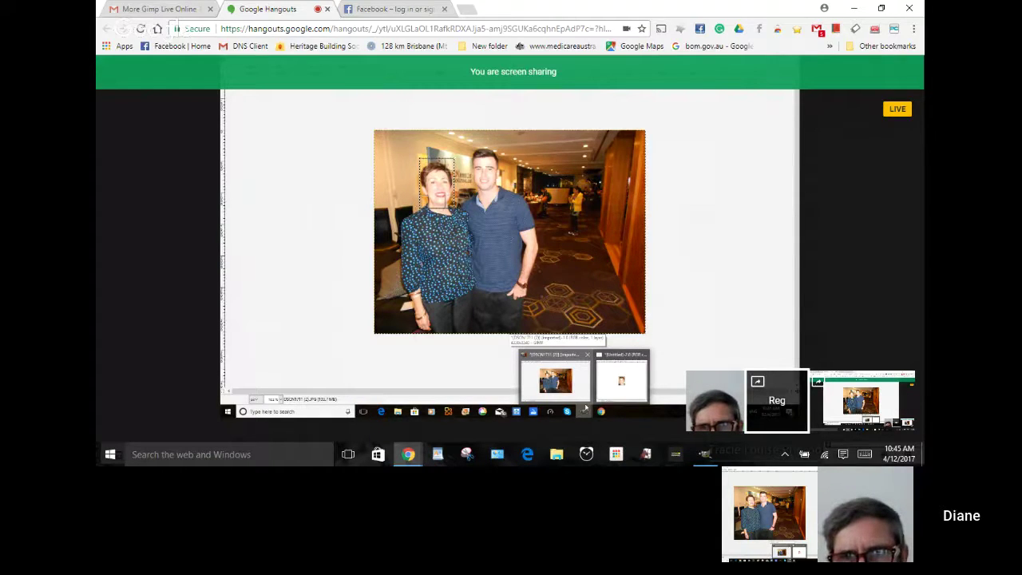
pyautogui.moveTo(617, 395)
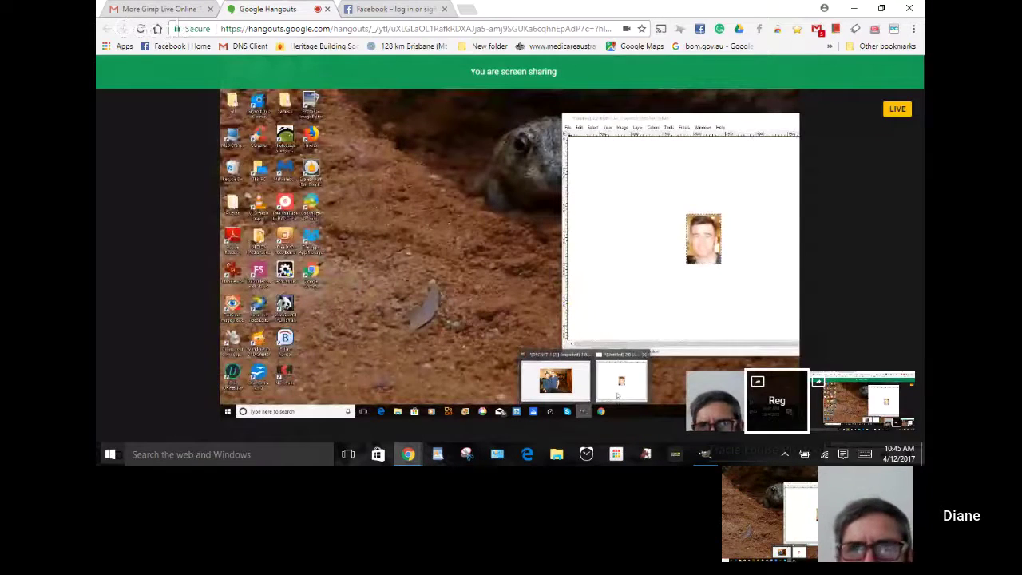
pyautogui.click(617, 395)
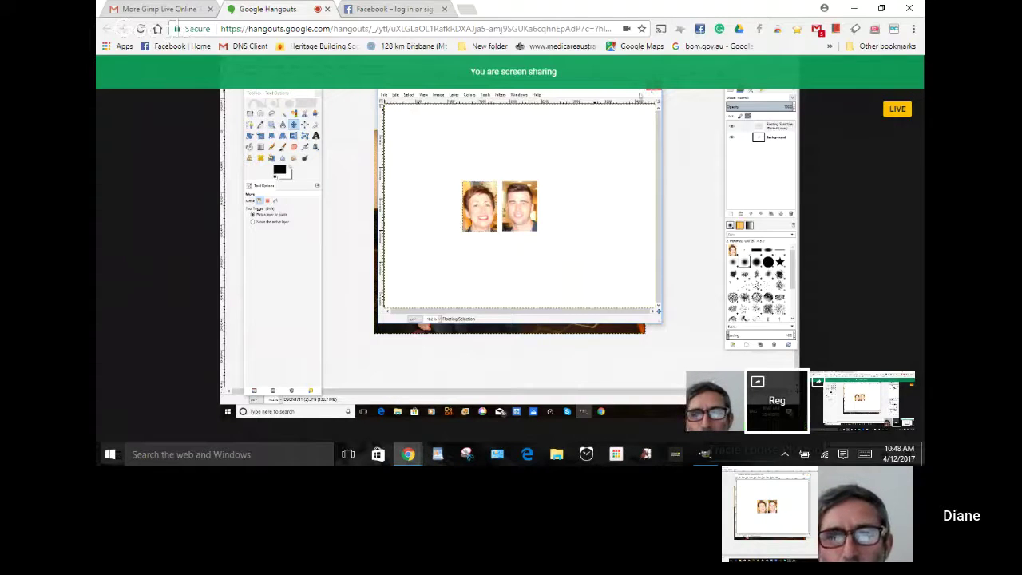
# Step: Save the two-head image in the GIMP Pics folder inside Pictures, with both people's first names as the file name
pyautogui.moveTo(96, 293)
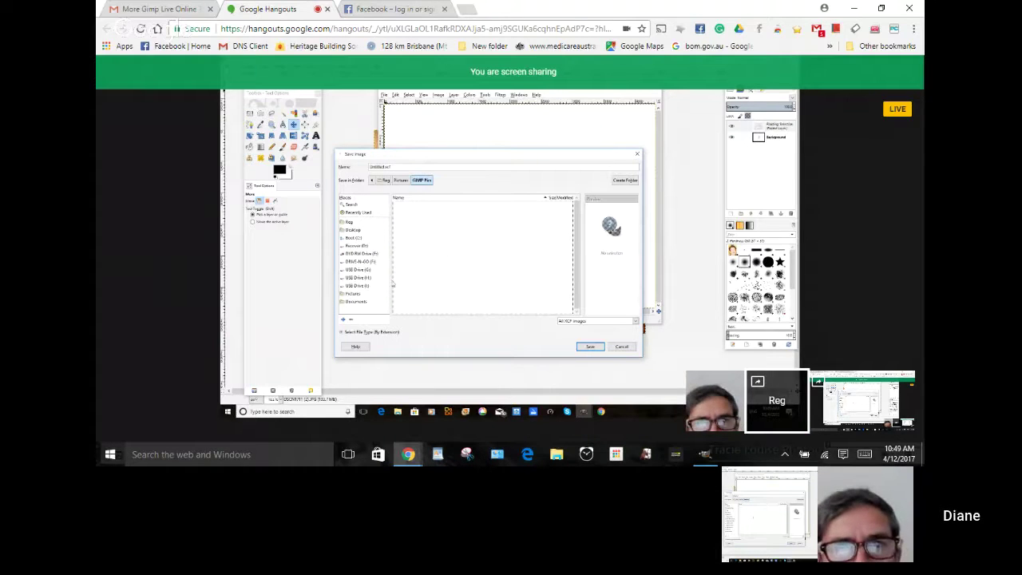
pyautogui.click(354, 294)
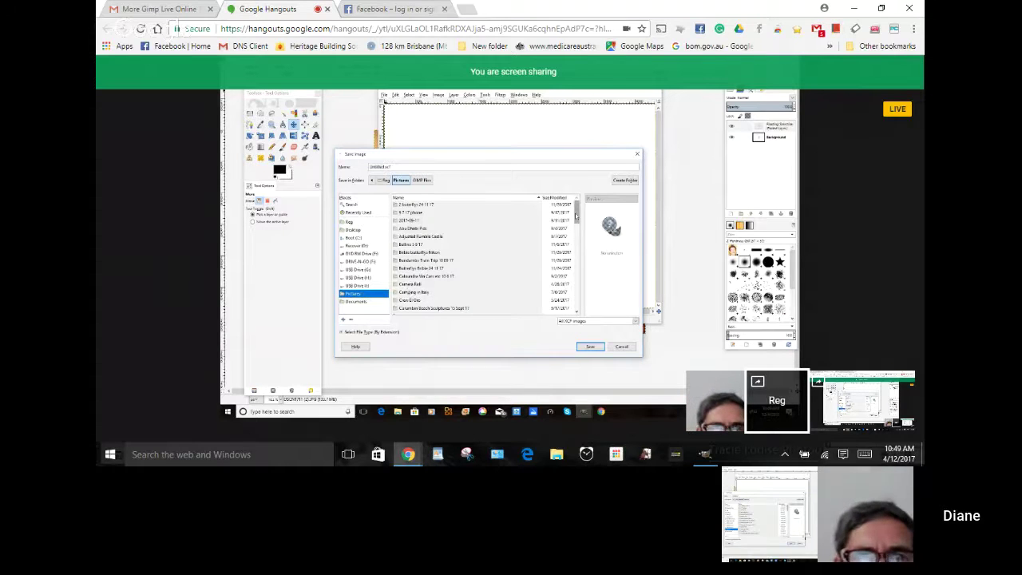
pyautogui.moveTo(577, 216); pyautogui.dragTo(578, 235)
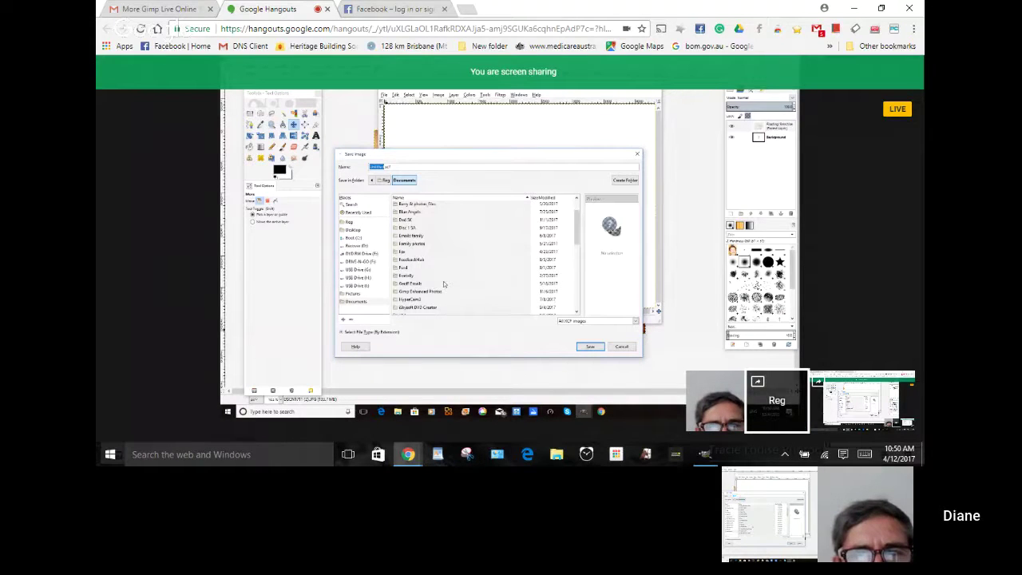
pyautogui.write('Tapestry')
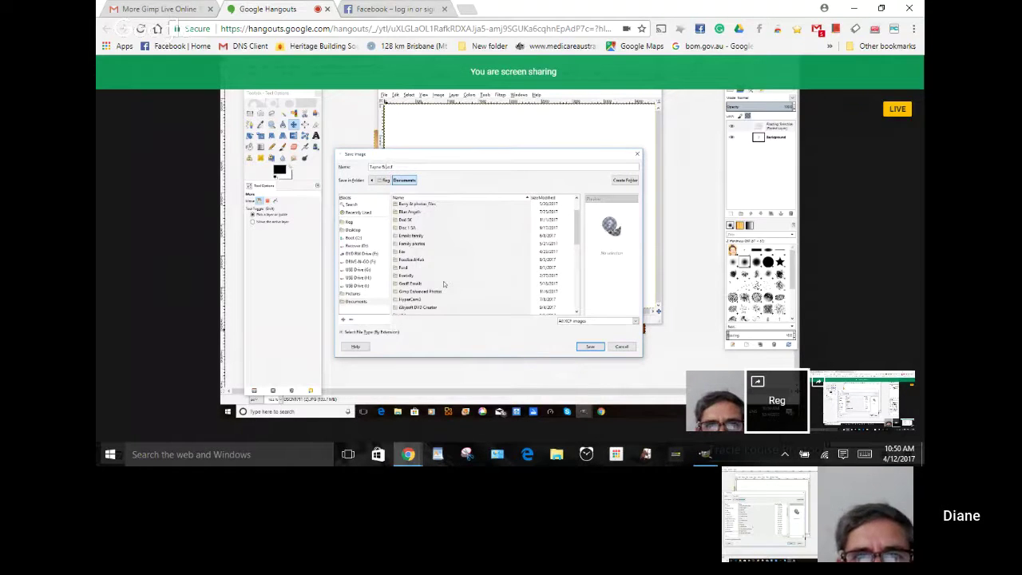
pyautogui.write(' Basket')
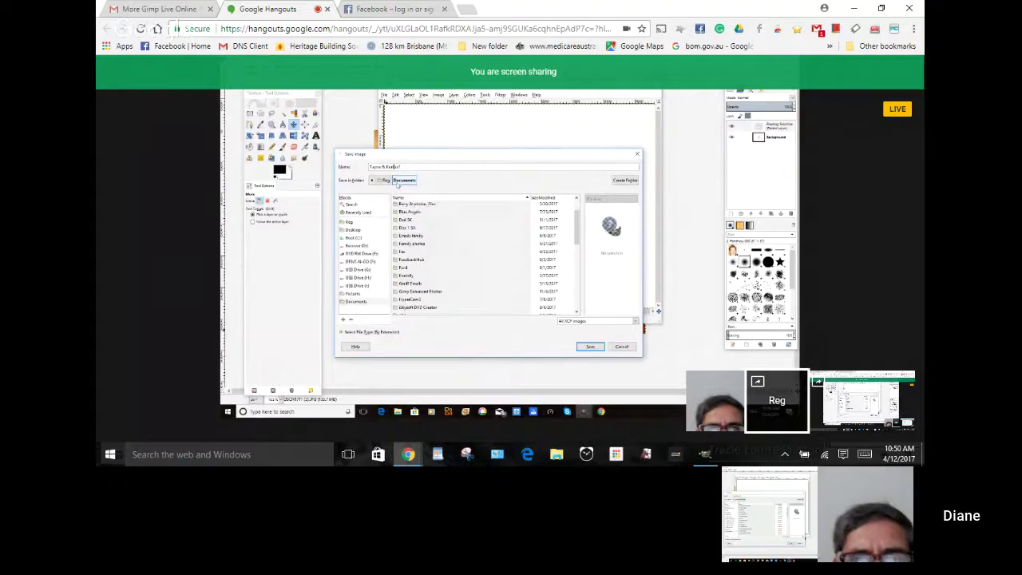
pyautogui.click(352, 293)
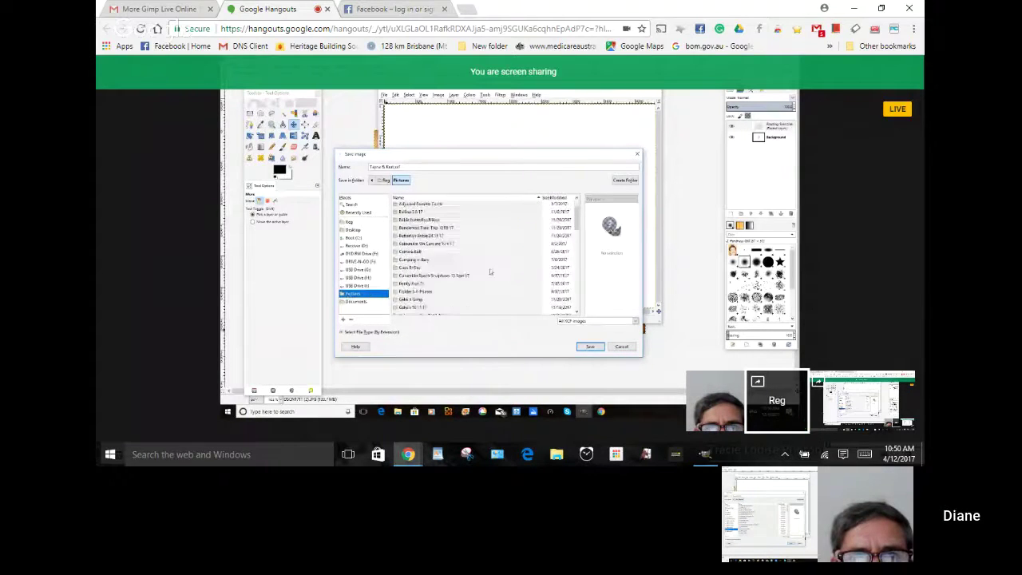
pyautogui.scroll(-2, 489, 270)
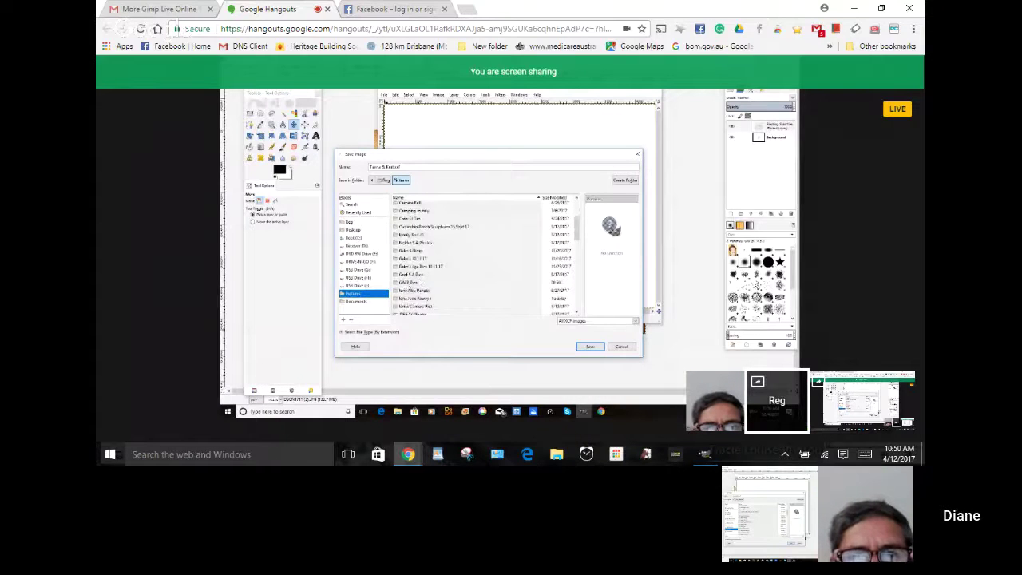
pyautogui.click(407, 283)
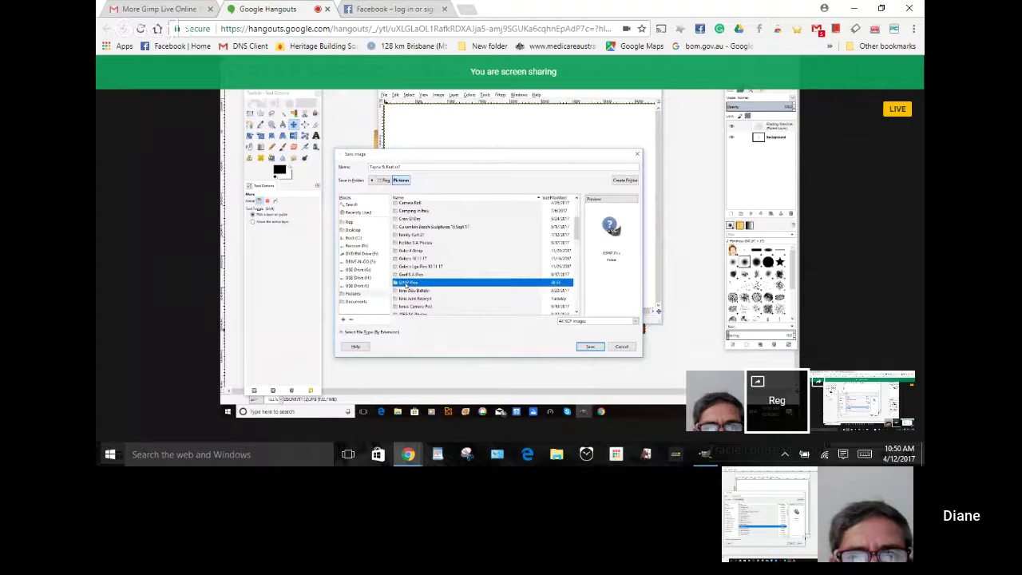
pyautogui.doubleClick(408, 283)
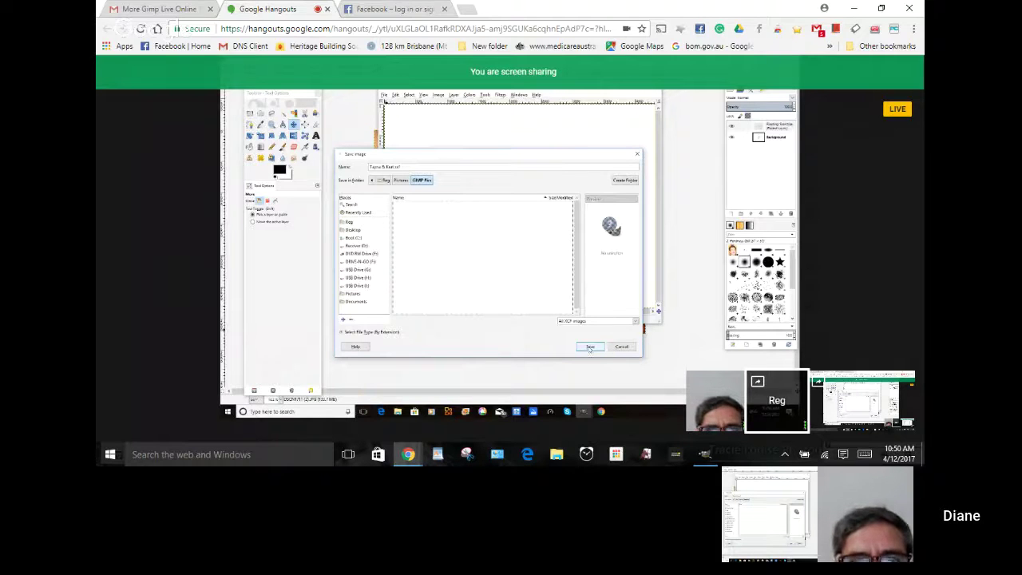
pyautogui.click(590, 347)
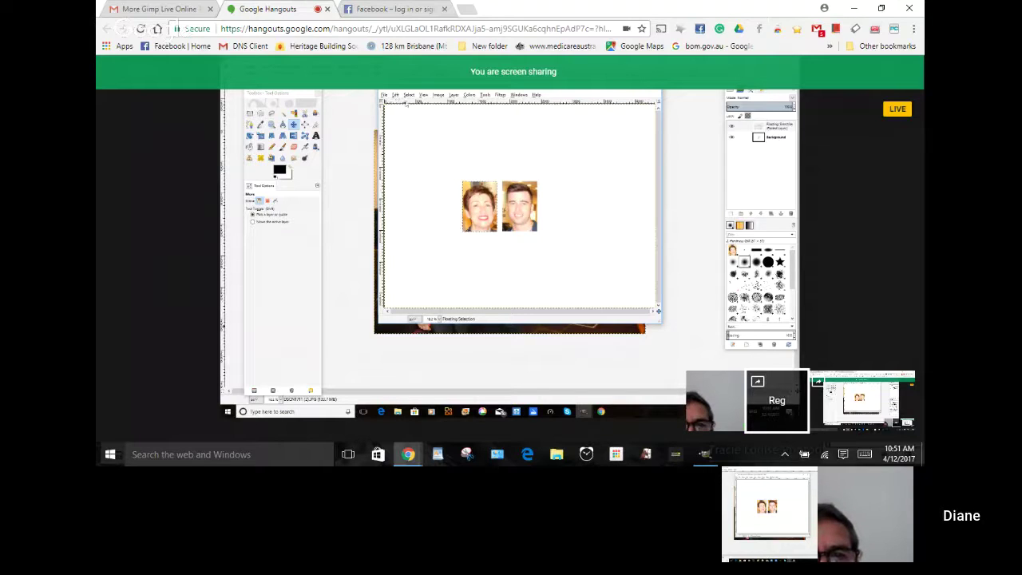
# Step: Crop the image to a rectangular selection closely surrounding both heads and save the cropped version
pyautogui.click(438, 95)
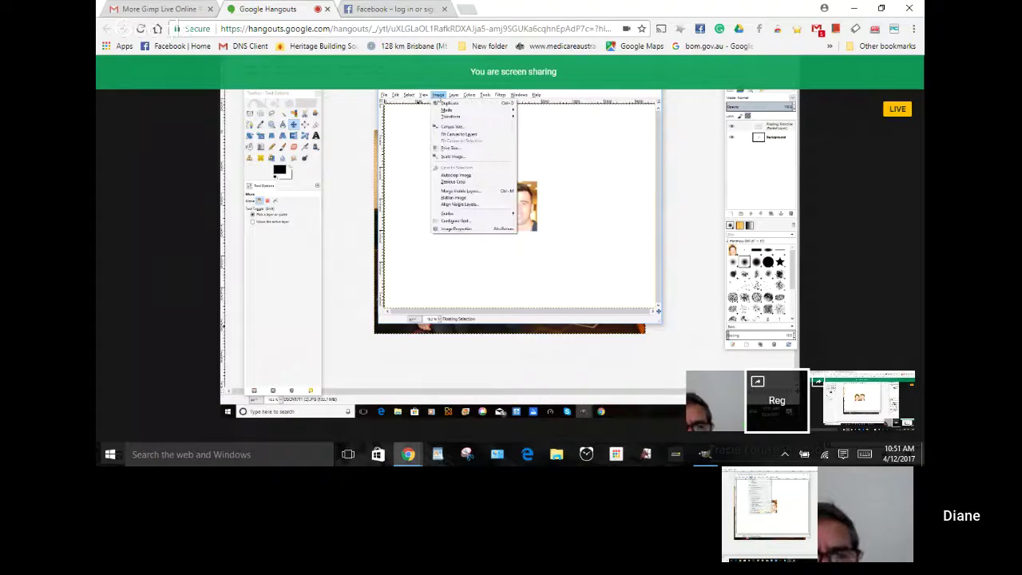
pyautogui.click(438, 96)
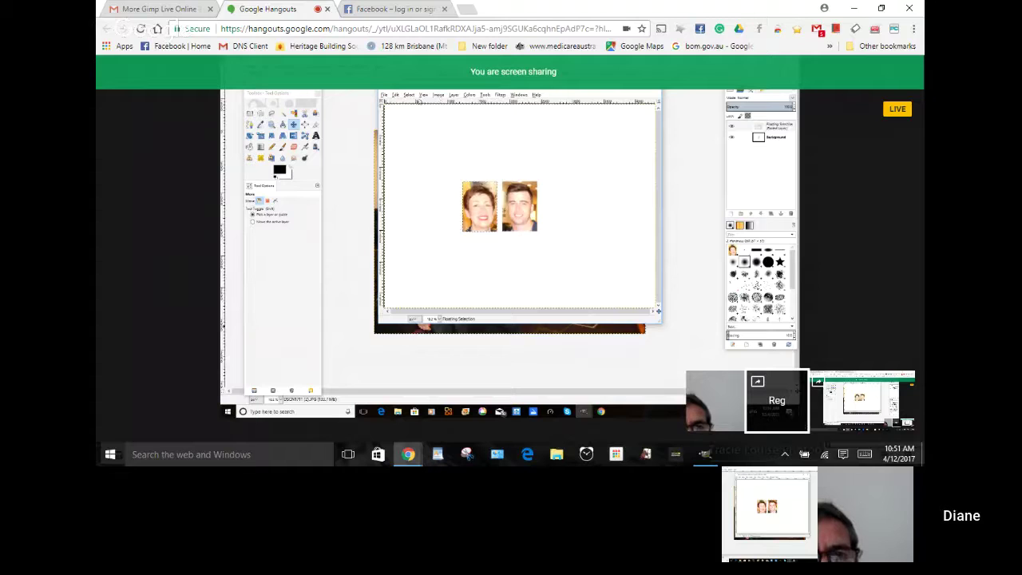
pyautogui.click(409, 96)
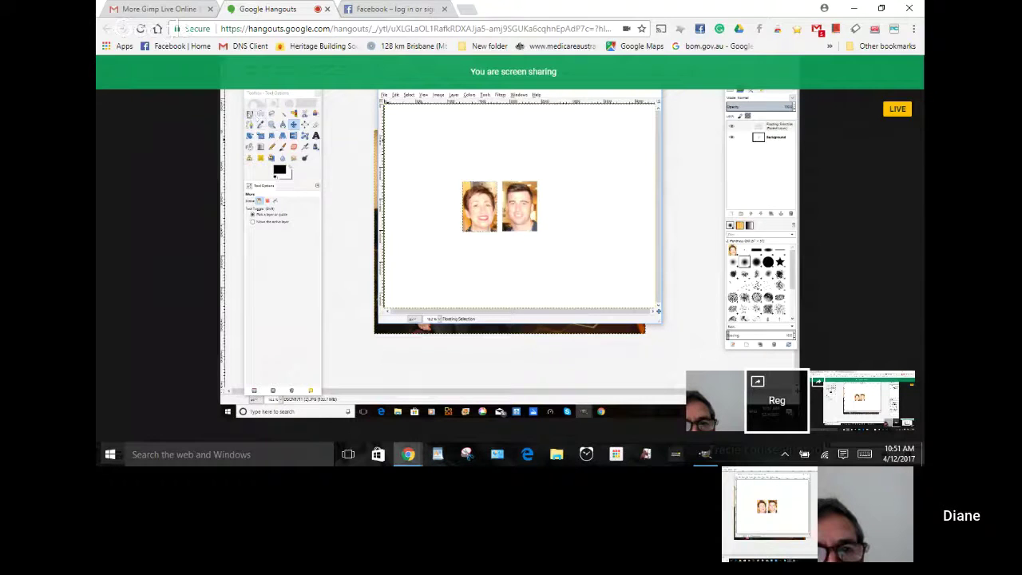
pyautogui.click(249, 114)
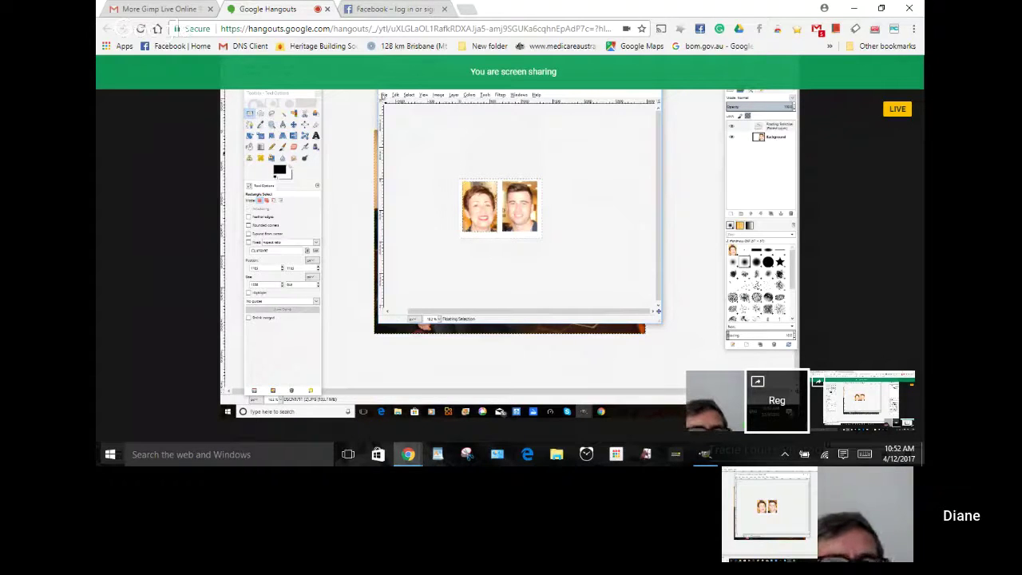
pyautogui.click(383, 95)
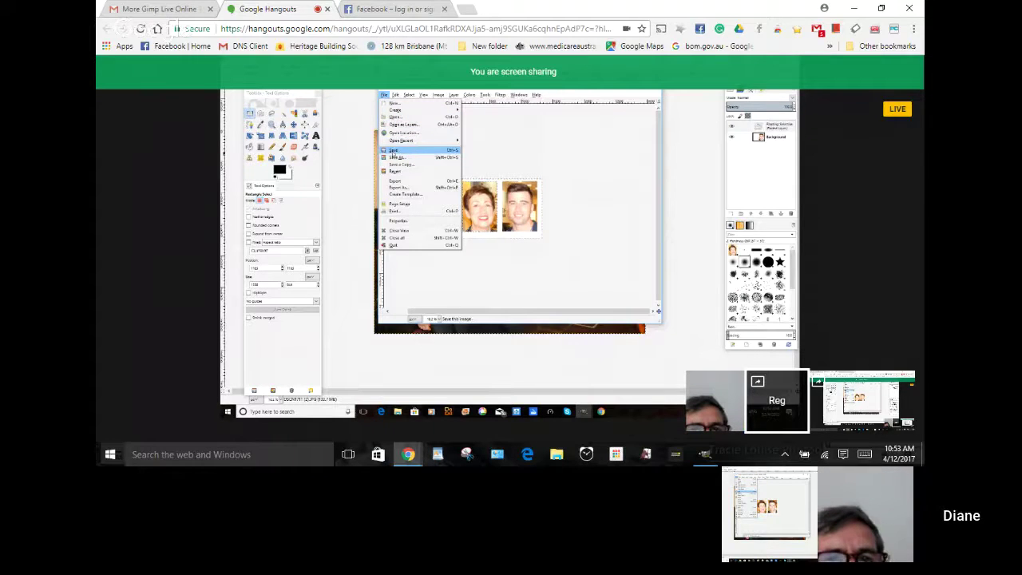
pyautogui.click(392, 150)
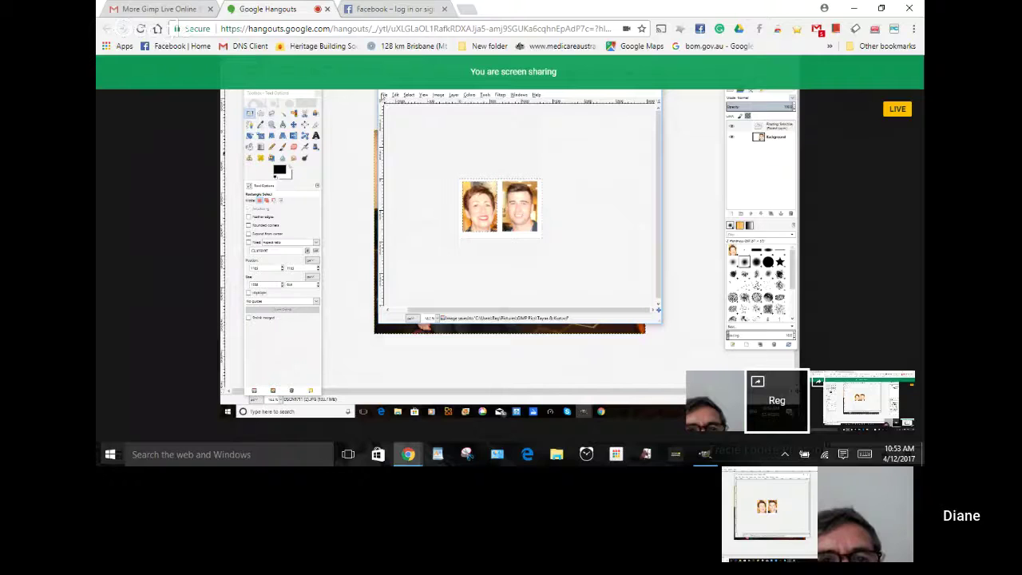
# Step: Start exporting the cropped image and choose JPEG image as the file type
pyautogui.click(384, 95)
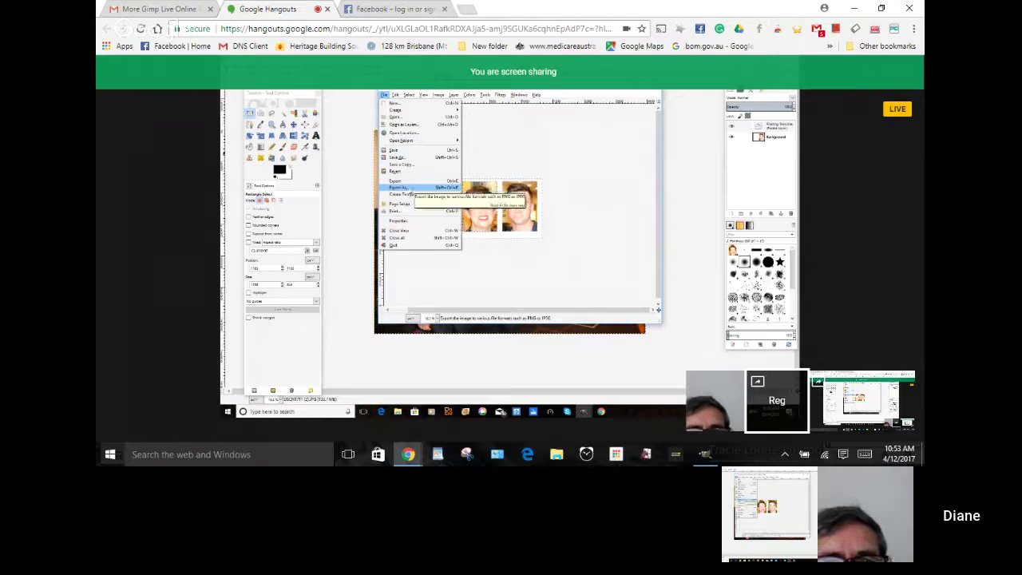
pyautogui.click(414, 182)
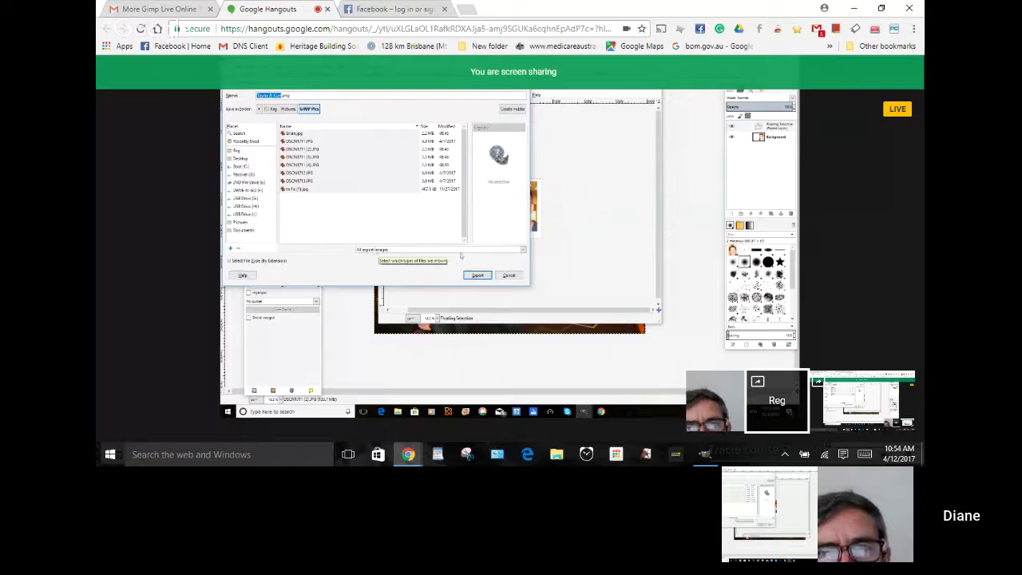
pyautogui.click(523, 251)
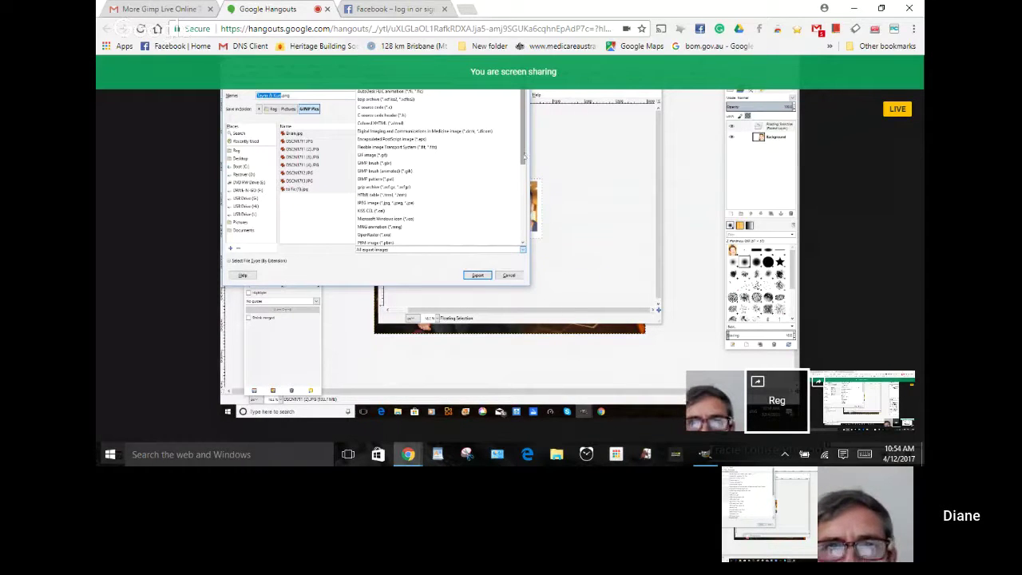
pyautogui.click(371, 204)
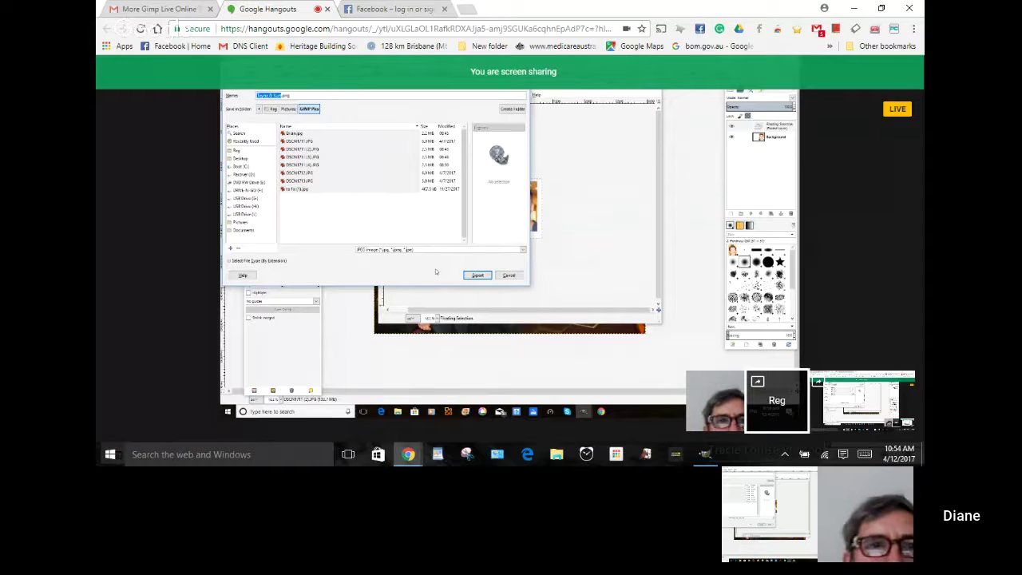
# Step: Replace the export file name's extension with .jpg
pyautogui.click(293, 95)
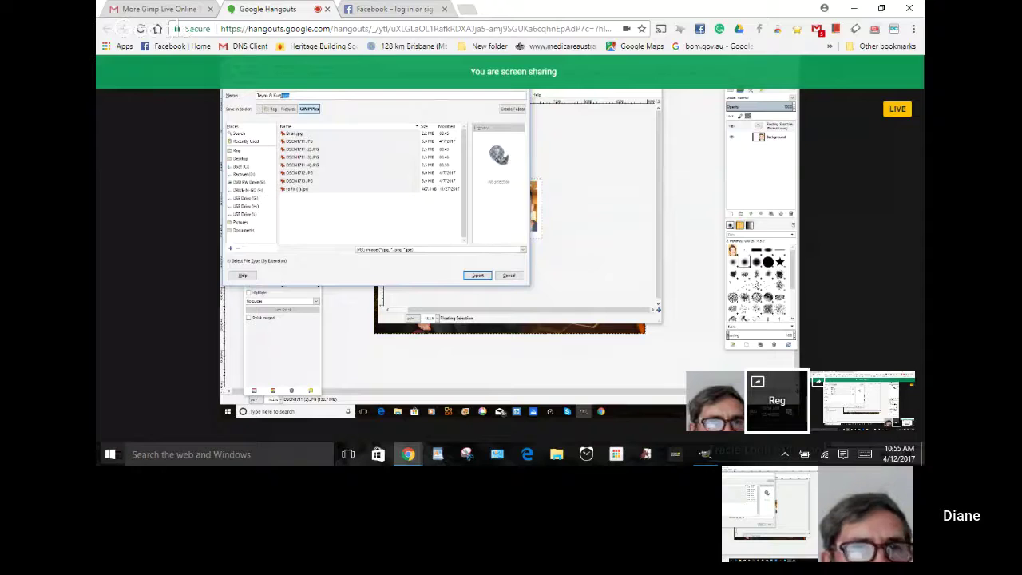
pyautogui.click(281, 96)
pyautogui.moveTo(281, 95); pyautogui.dragTo(291, 97)
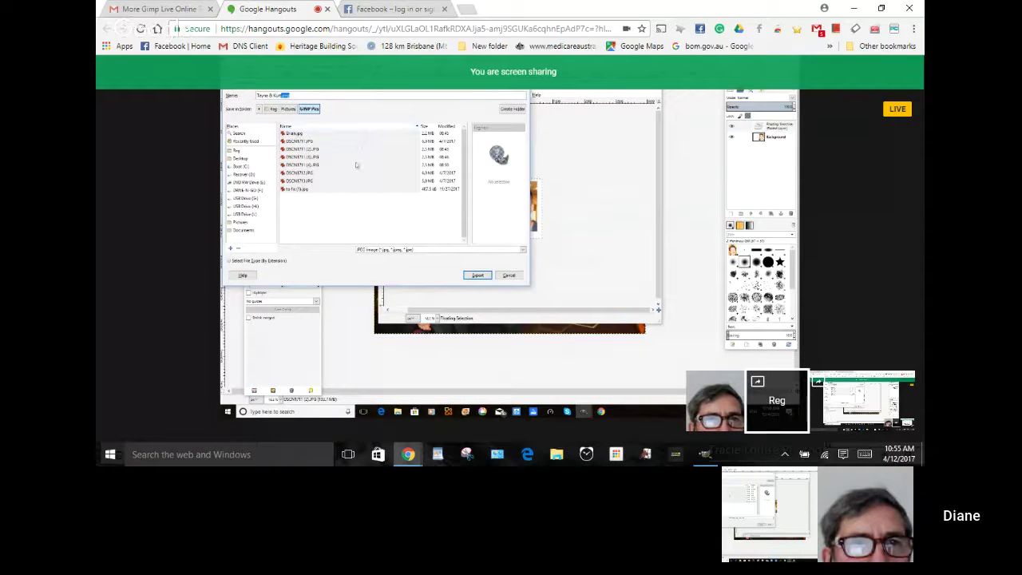
pyautogui.press('BackSpace')
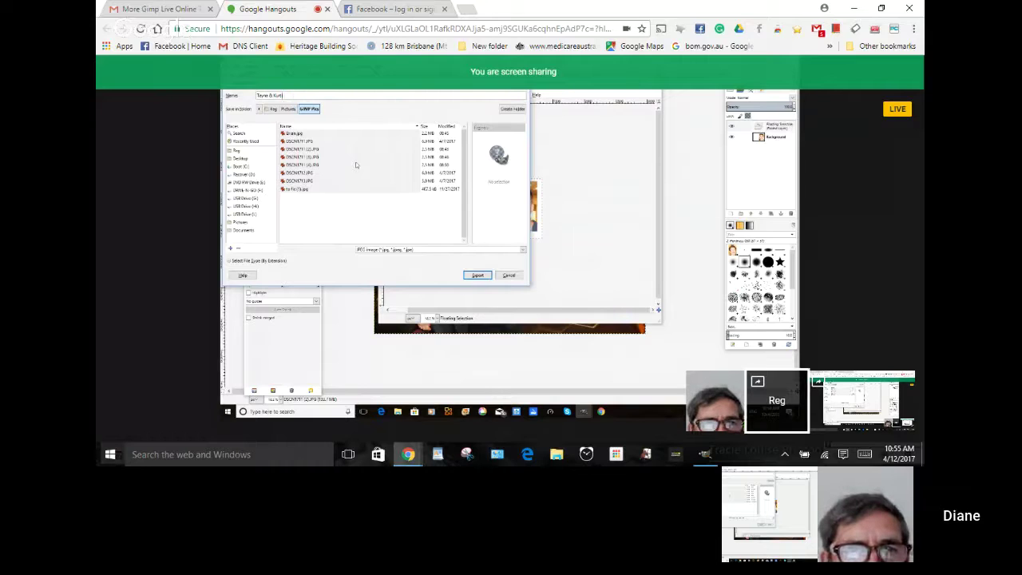
pyautogui.write('.jpg')
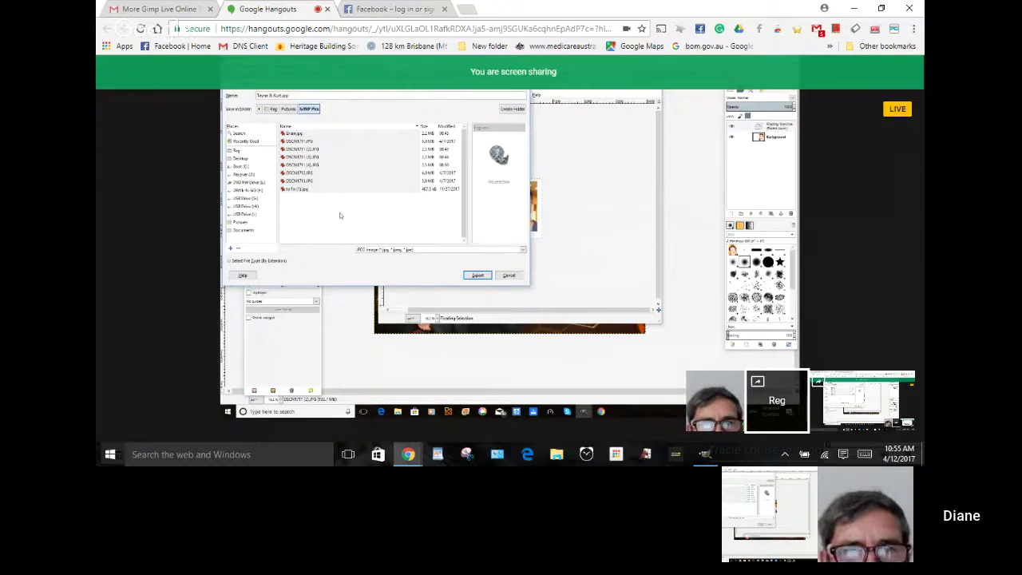
# Step: Export the image as a JPEG with the quality set to 100
pyautogui.click(477, 276)
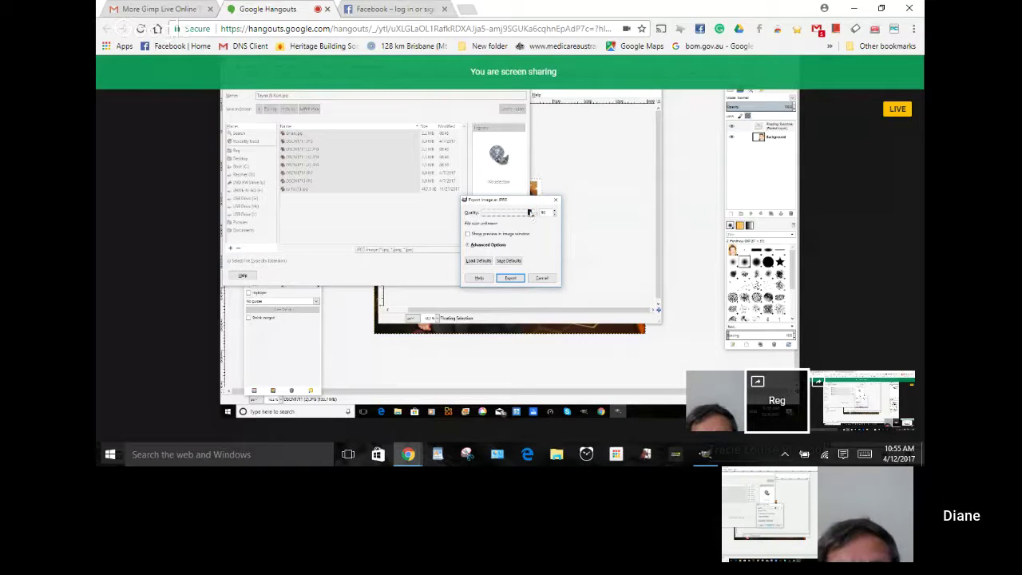
pyautogui.moveTo(529, 213); pyautogui.dragTo(538, 217)
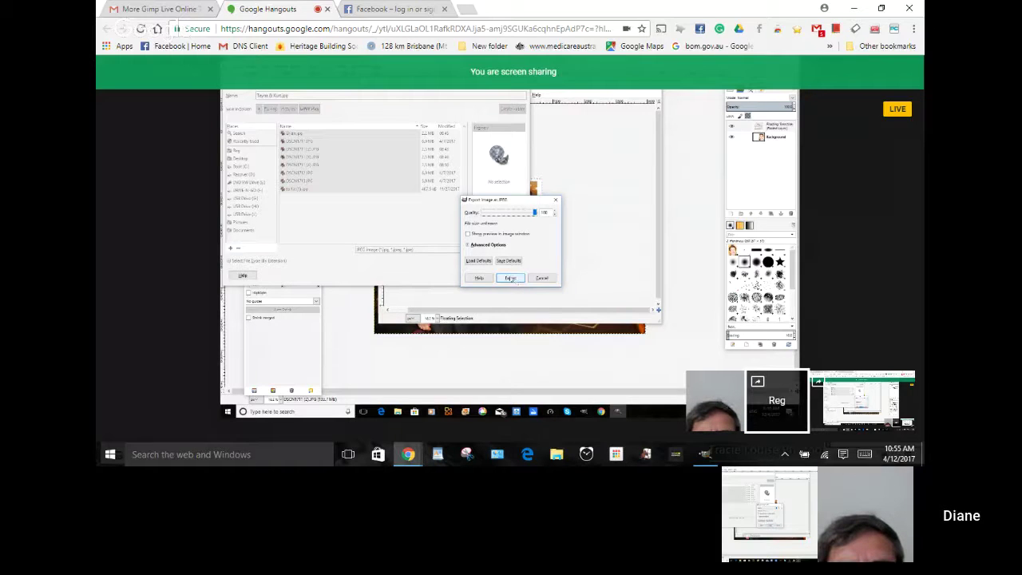
pyautogui.click(510, 278)
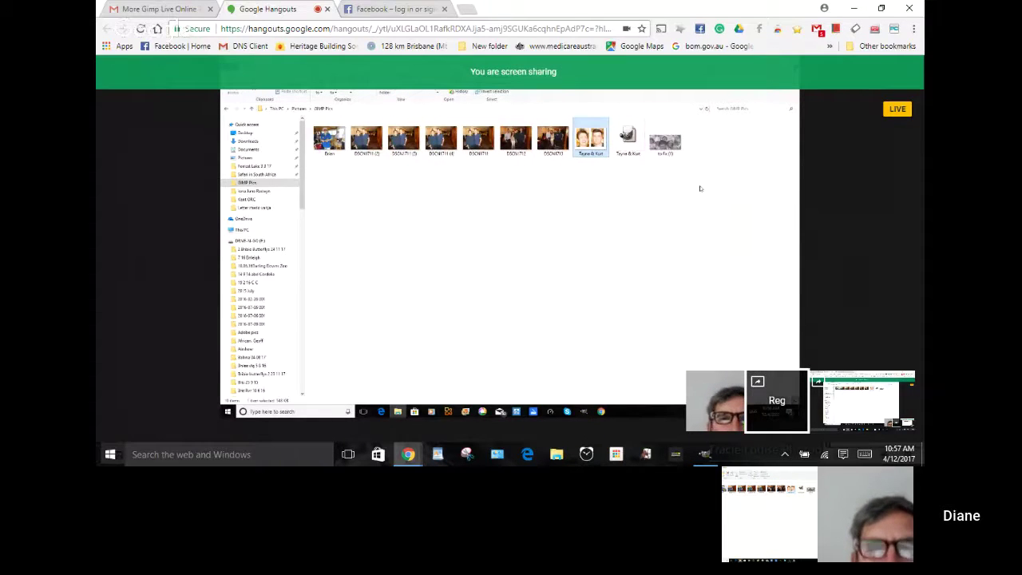
# Step: Check the exported image in the GIMP Pics folder and return to the photo of the couple in GIMP
pyautogui.click(702, 192)
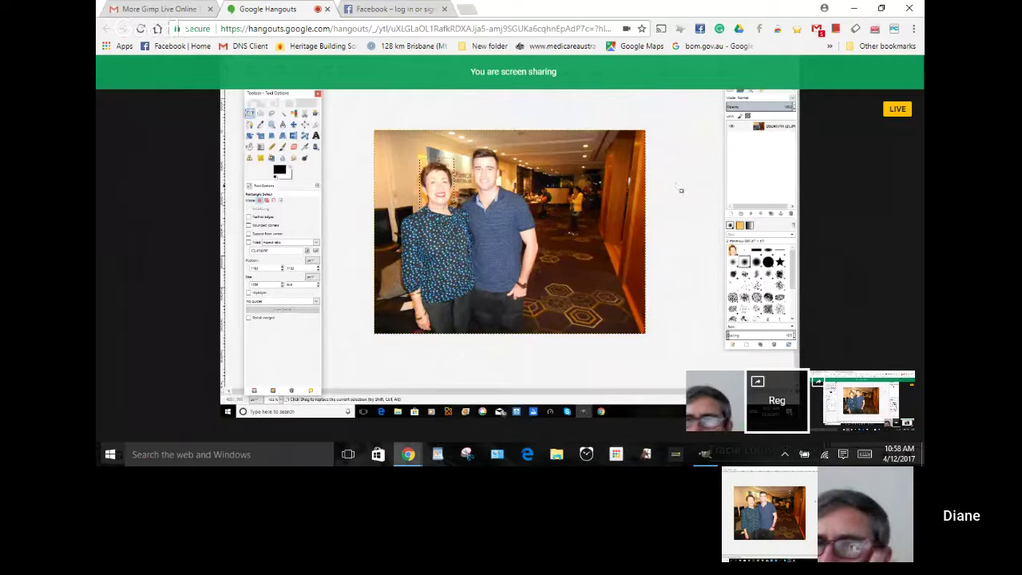
pyautogui.moveTo(361, 382)
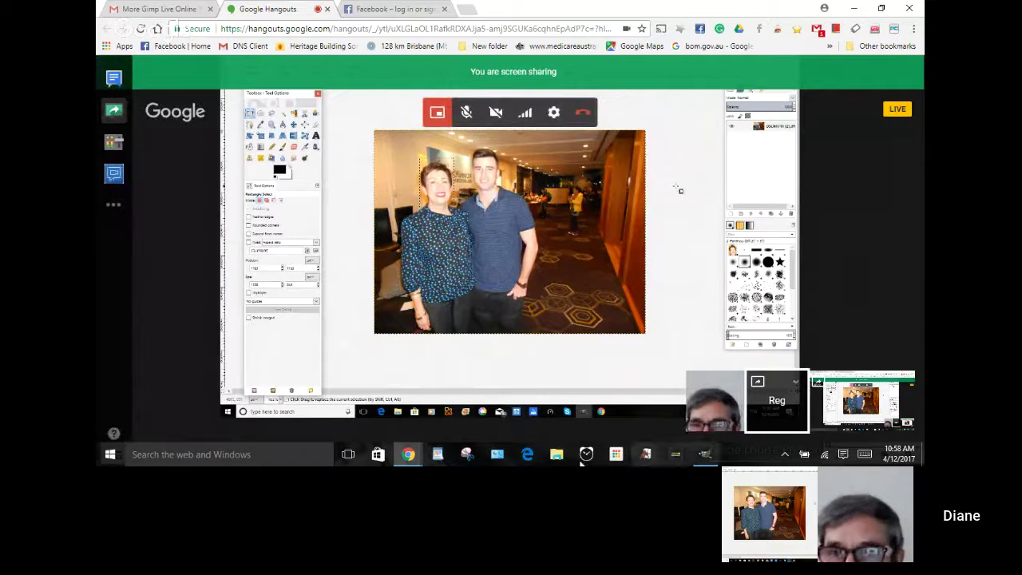